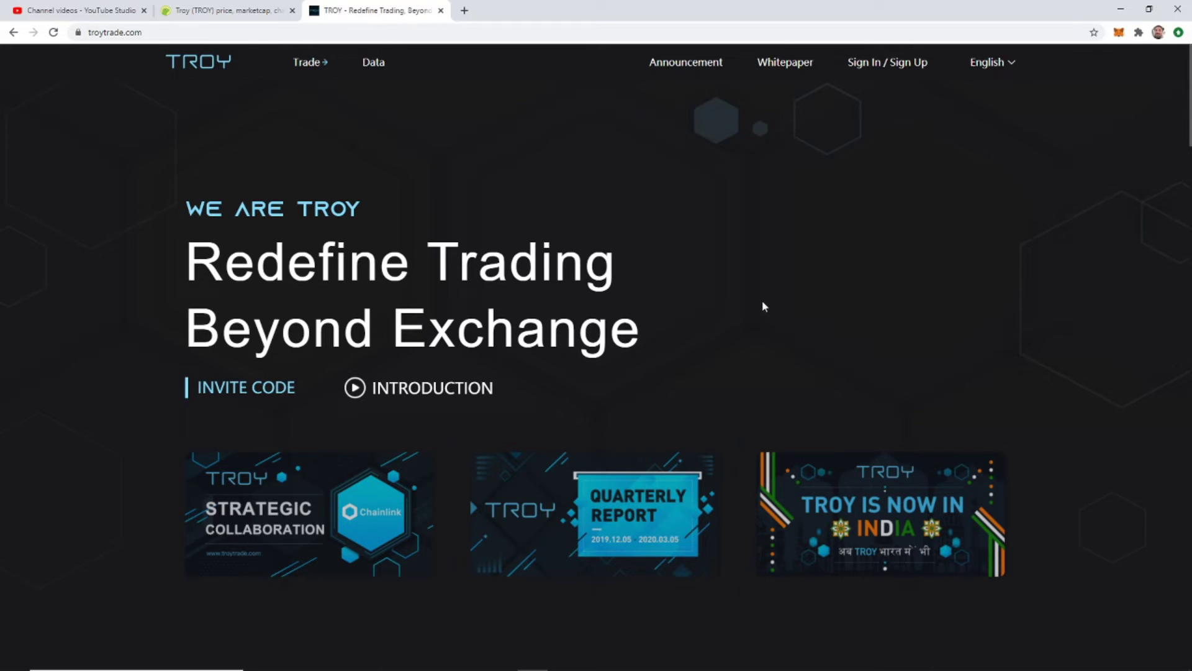
Scroll down the troytrade.com home page to the 'What is TROY?' overview.
{"action": "scroll", "coordinate": [765, 307], "scroll_direction": "down", "scroll_amount": 4}
{"action": "scroll", "coordinate": [770, 307], "scroll_direction": "down", "scroll_amount": 4}
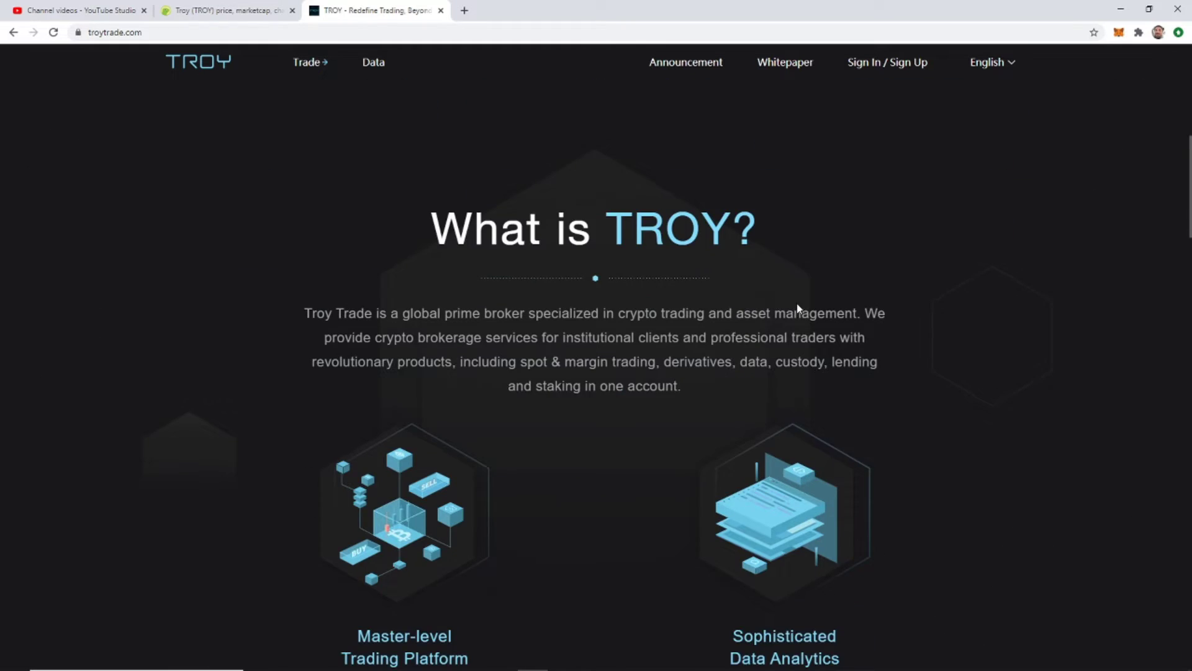
{"action": "scroll", "coordinate": [801, 308], "scroll_direction": "down", "scroll_amount": 2}
{"action": "scroll", "coordinate": [811, 309], "scroll_direction": "up", "scroll_amount": 10}
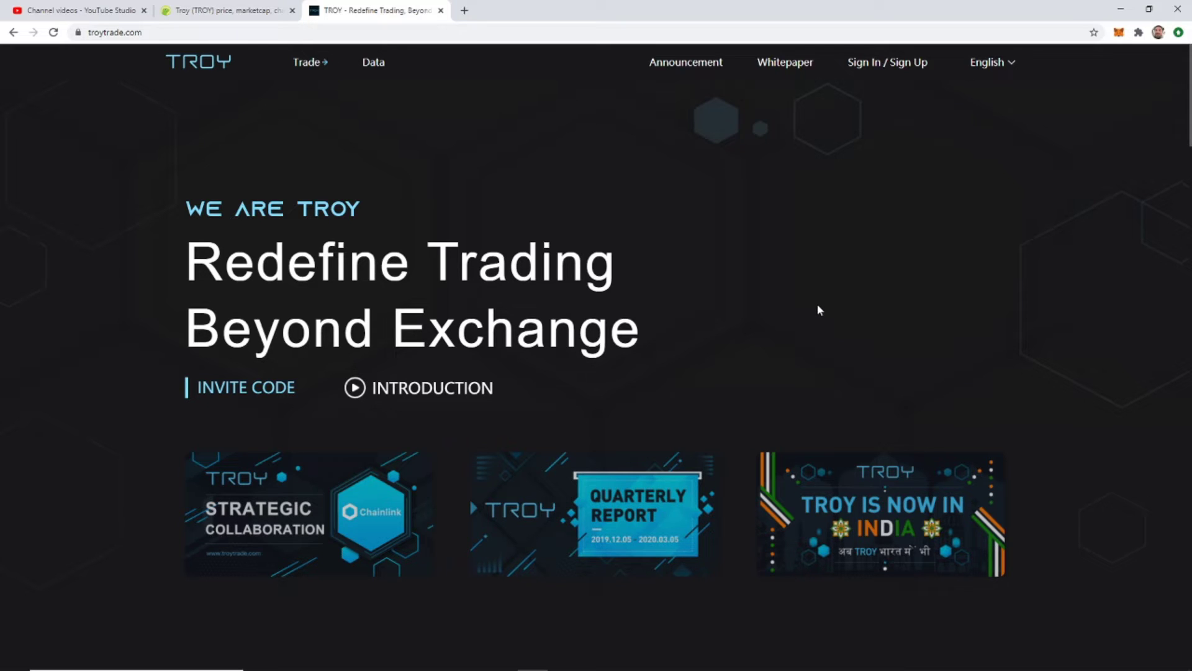
{"action": "scroll", "coordinate": [818, 309], "scroll_direction": "down", "scroll_amount": 8}
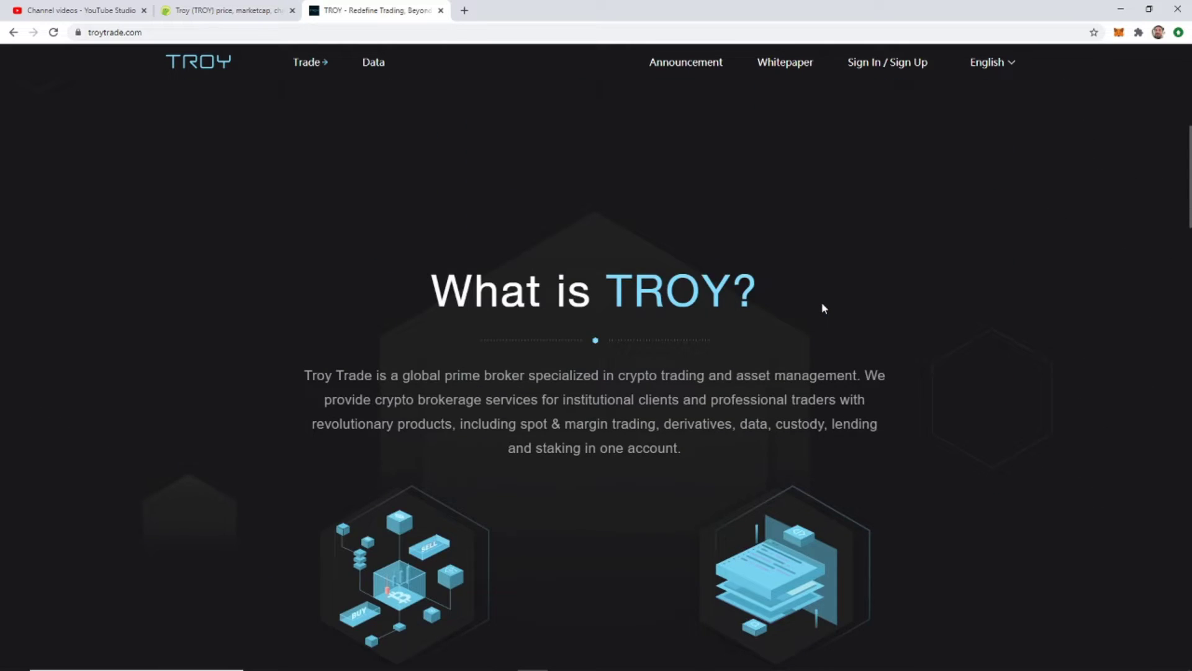
{"action": "scroll", "coordinate": [822, 307], "scroll_direction": "down", "scroll_amount": 1}
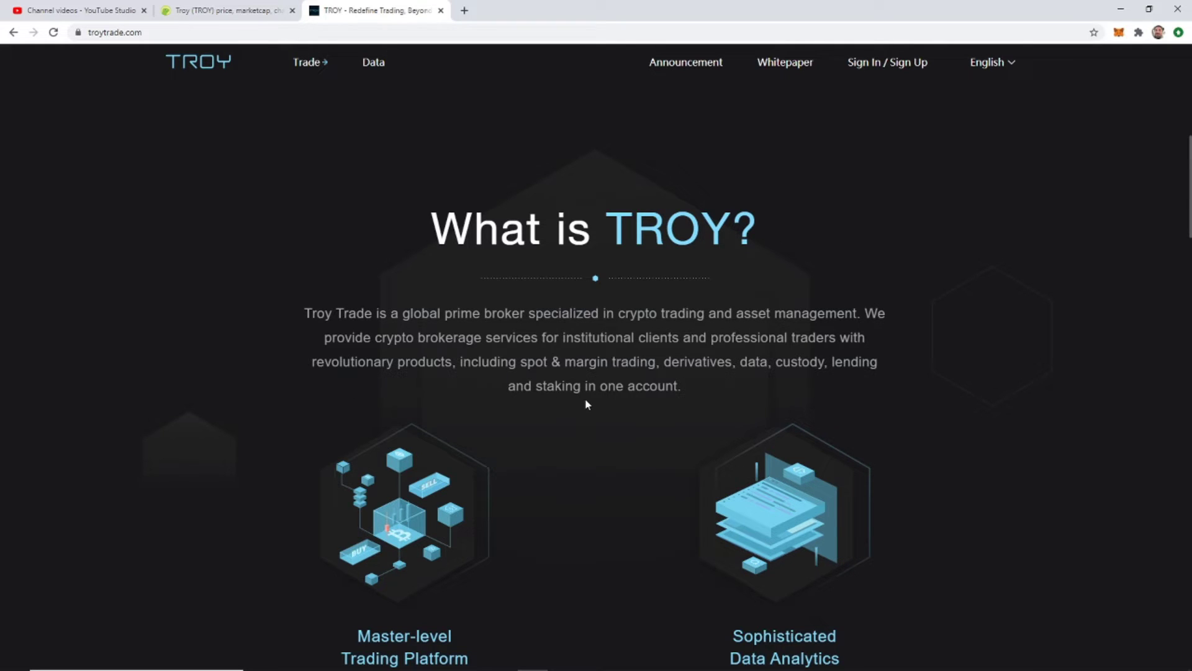
{"action": "scroll", "coordinate": [587, 404], "scroll_direction": "down", "scroll_amount": 2}
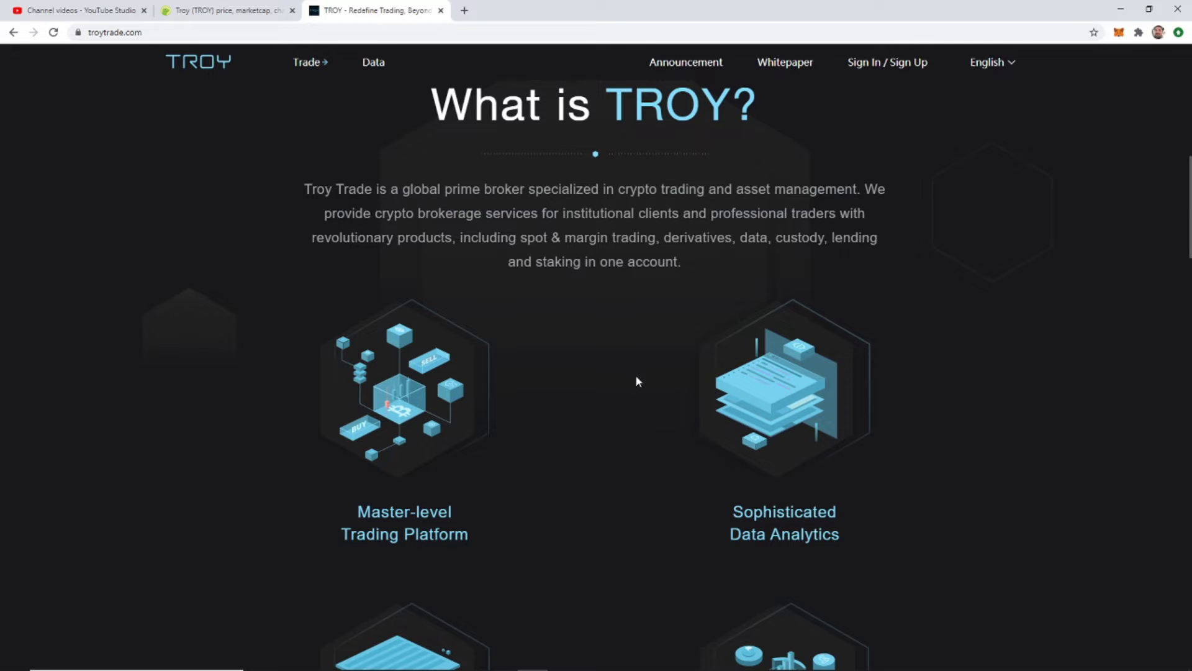
{"action": "scroll", "coordinate": [637, 379], "scroll_direction": "down", "scroll_amount": 5}
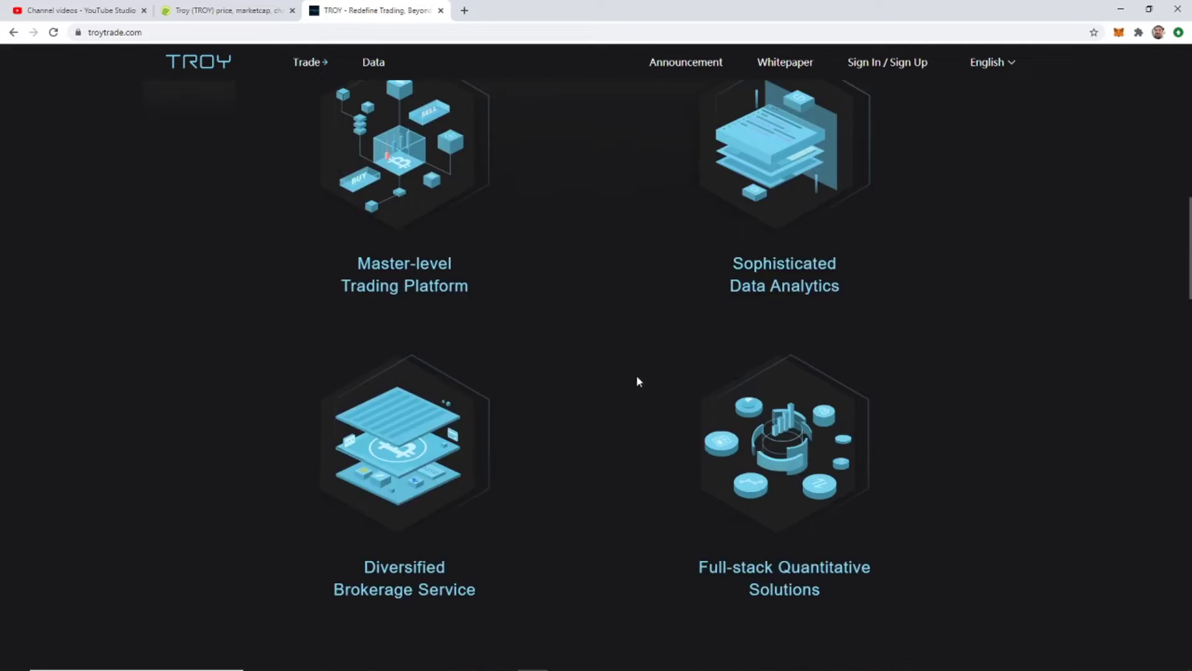
{"action": "scroll", "coordinate": [638, 382], "scroll_direction": "down", "scroll_amount": 1}
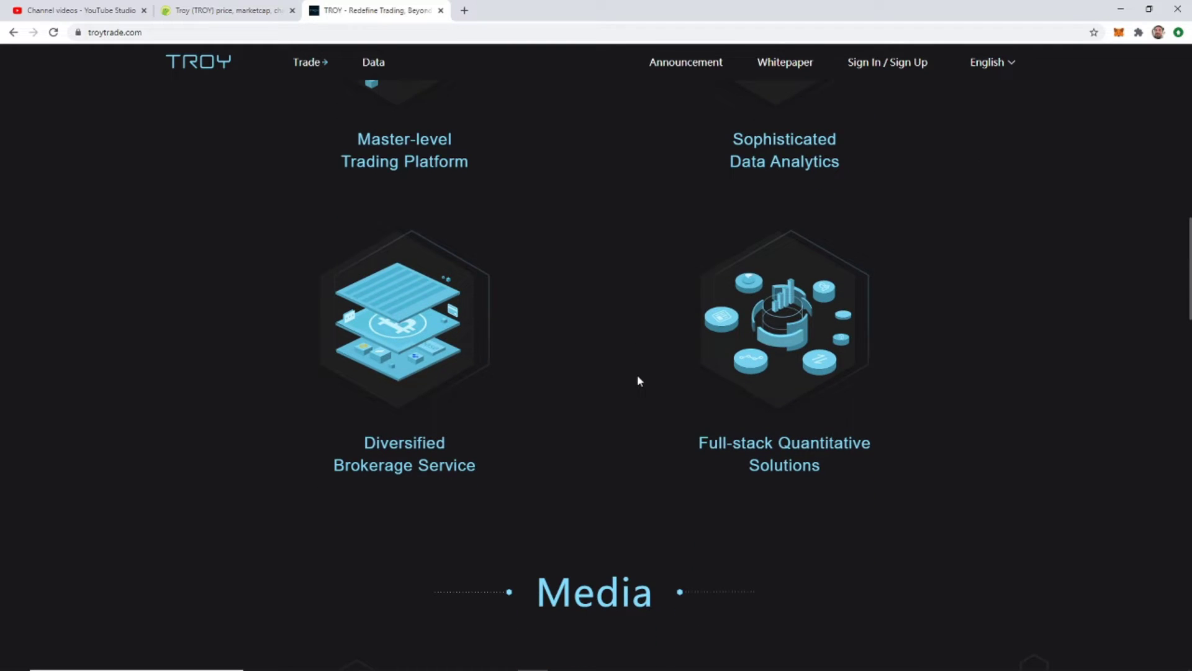
{"action": "scroll", "coordinate": [638, 381], "scroll_direction": "down", "scroll_amount": 6}
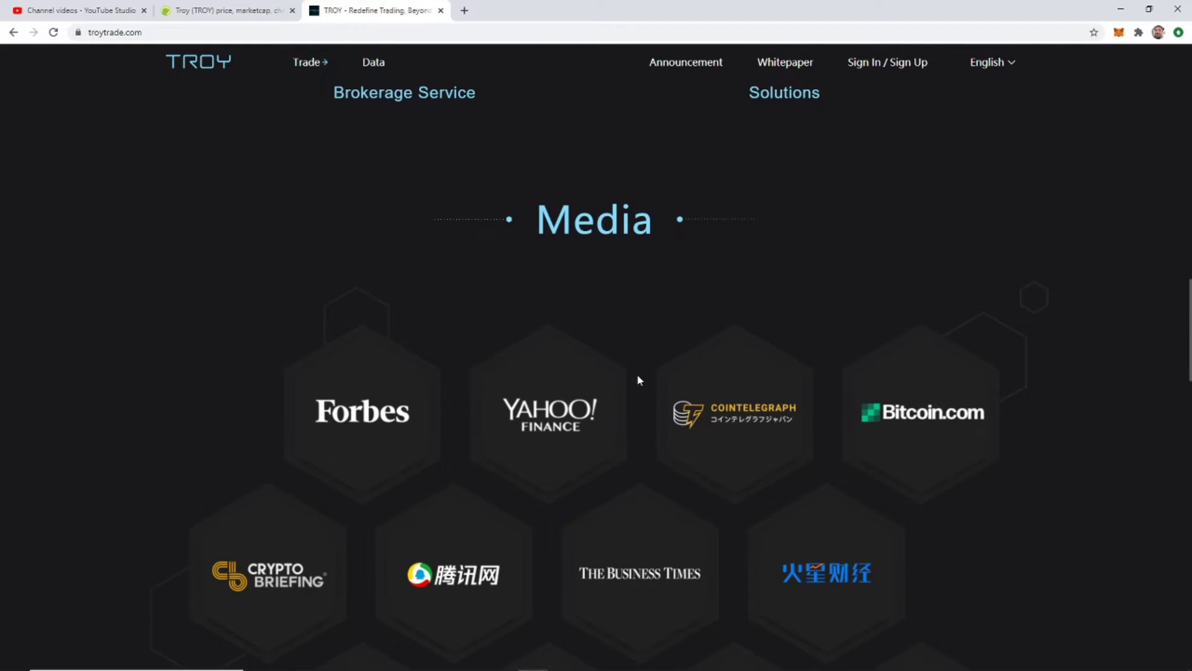
{"action": "scroll", "coordinate": [638, 380], "scroll_direction": "down", "scroll_amount": 10}
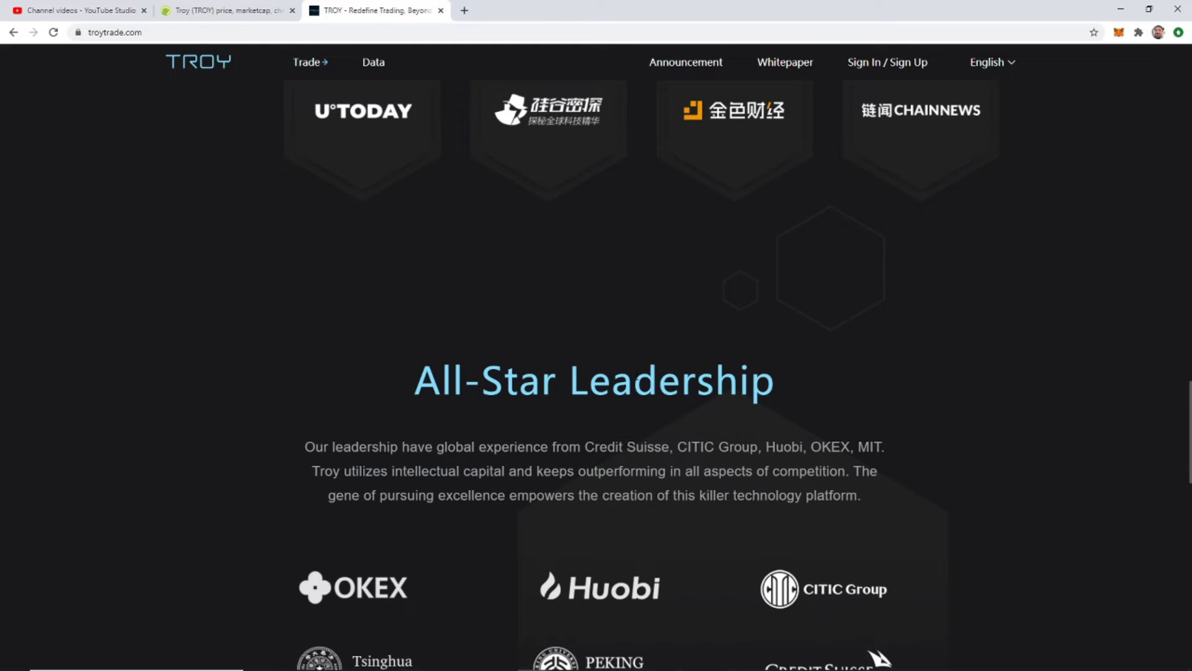
{"action": "scroll", "coordinate": [645, 369], "scroll_direction": "down", "scroll_amount": 6}
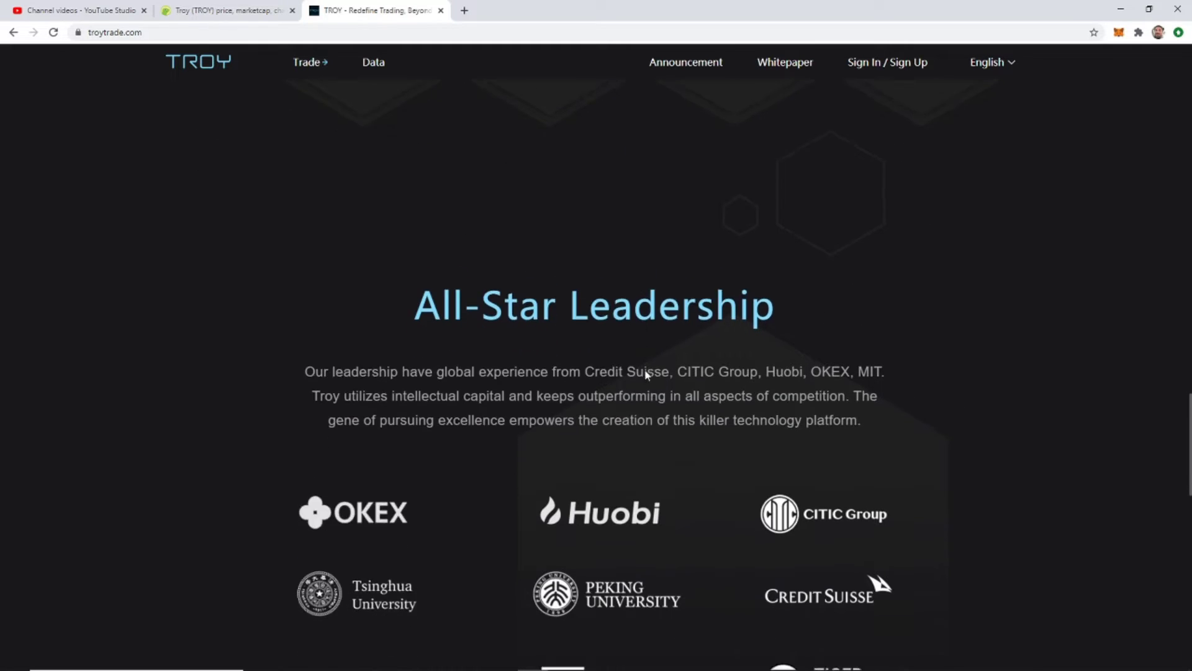
{"action": "scroll", "coordinate": [646, 373], "scroll_direction": "down", "scroll_amount": 12}
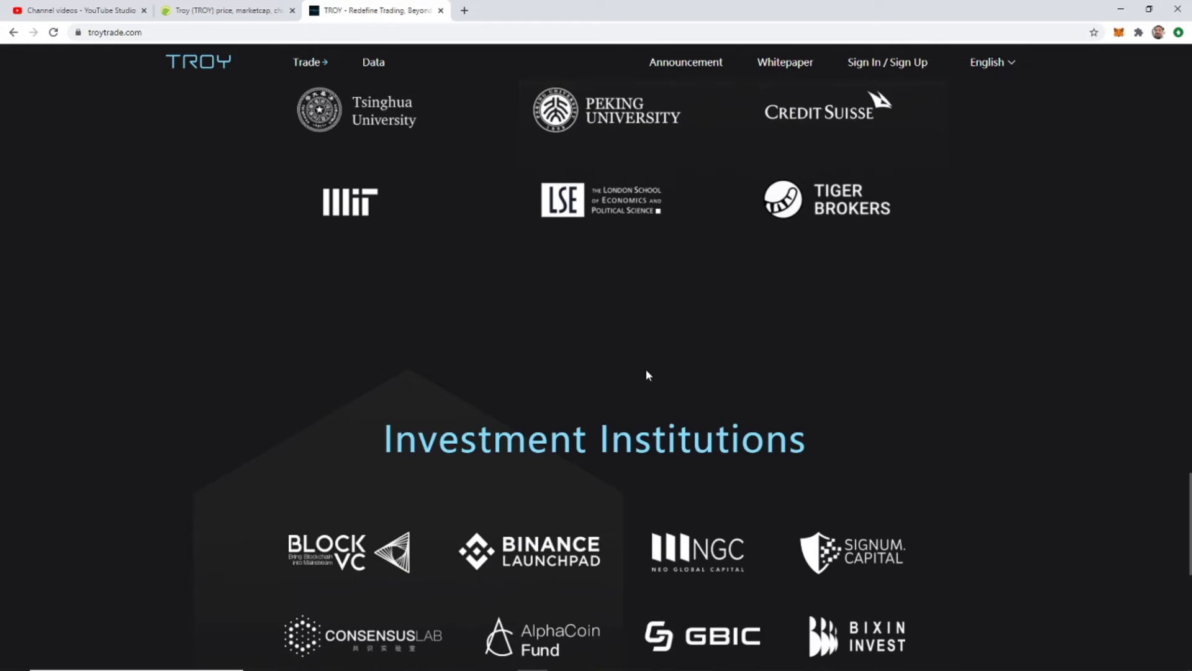
{"action": "scroll", "coordinate": [646, 372], "scroll_direction": "up", "scroll_amount": 20}
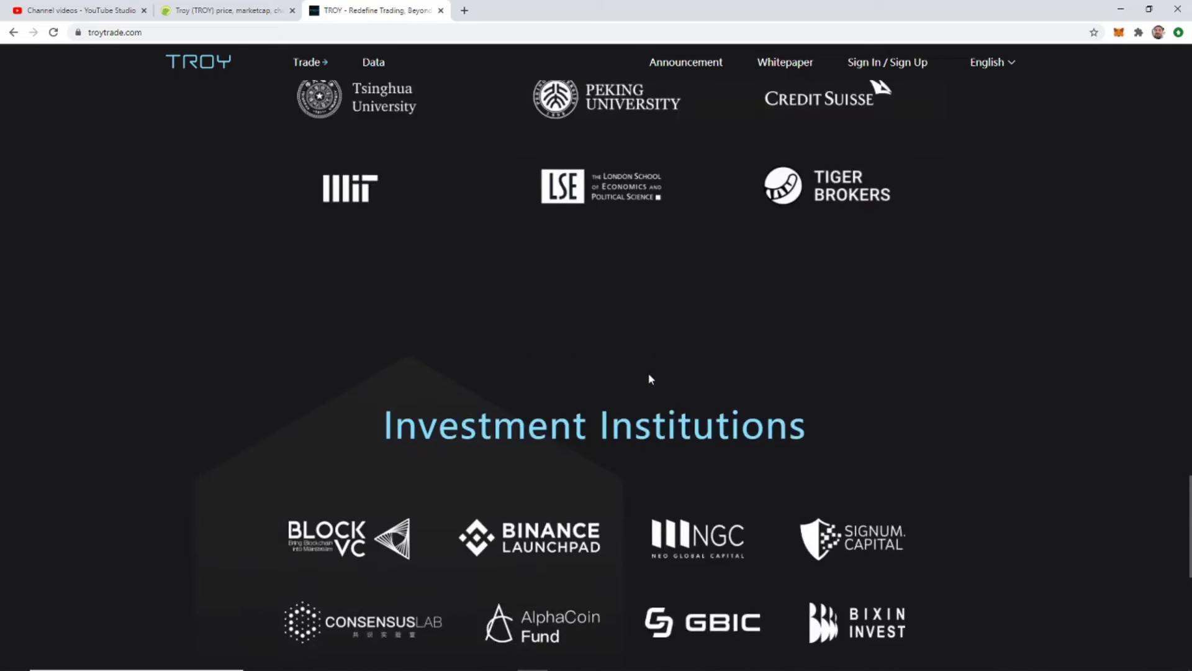
{"action": "scroll", "coordinate": [657, 371], "scroll_direction": "up", "scroll_amount": 9}
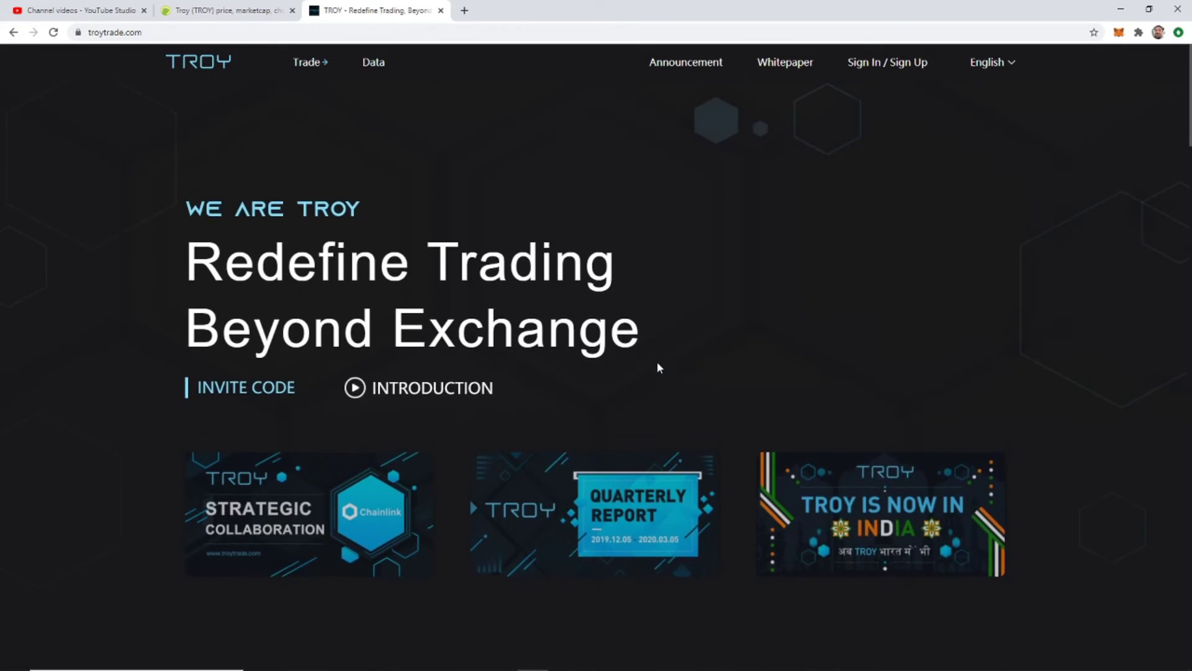
Open the BTC/USDT trading page, glance at Market Watch, return to Trans-Alert and open the exchange list.
{"action": "left_click", "coordinate": [304, 70]}
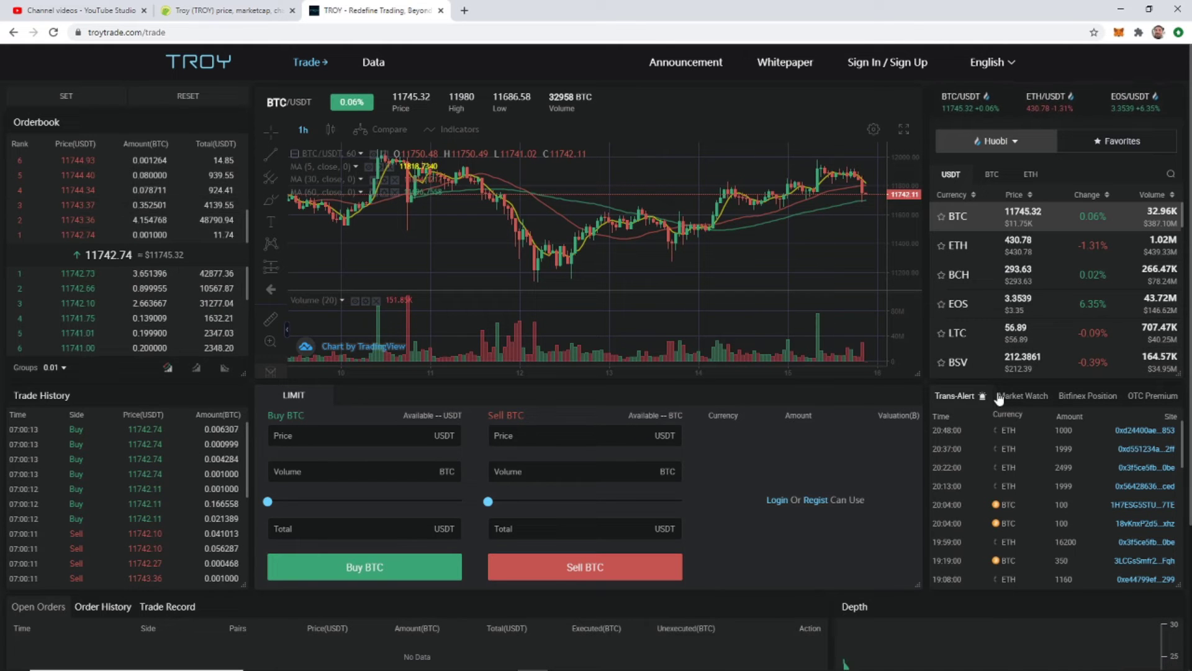
{"action": "left_click", "coordinate": [1022, 397]}
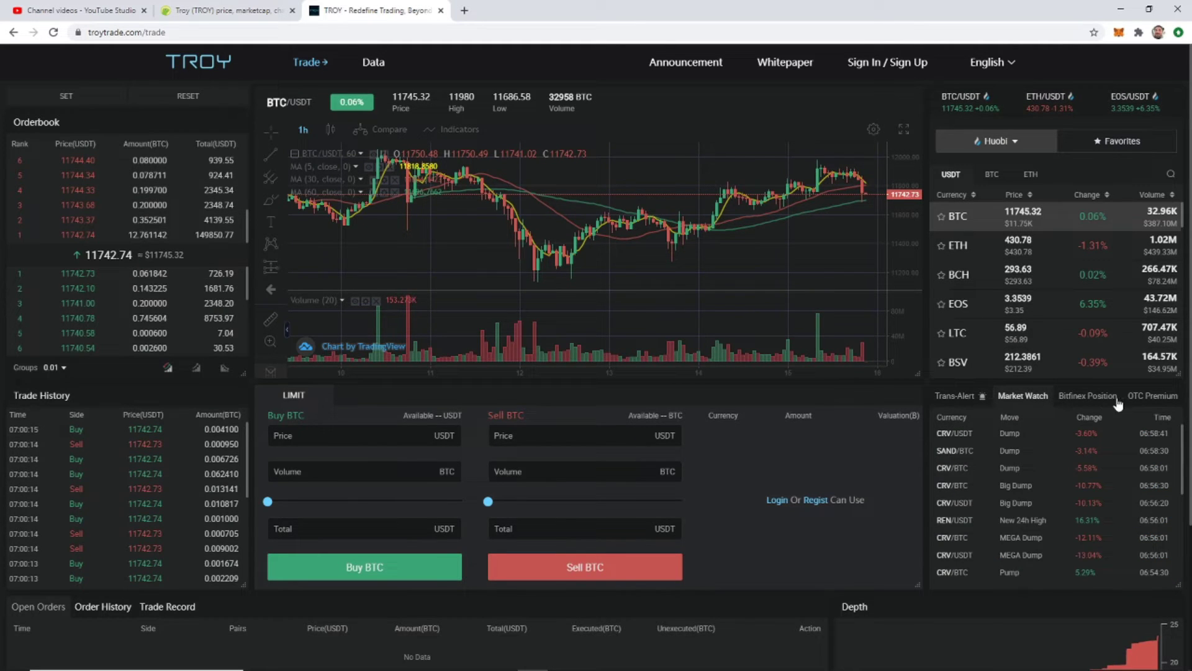
{"action": "left_click", "coordinate": [957, 396]}
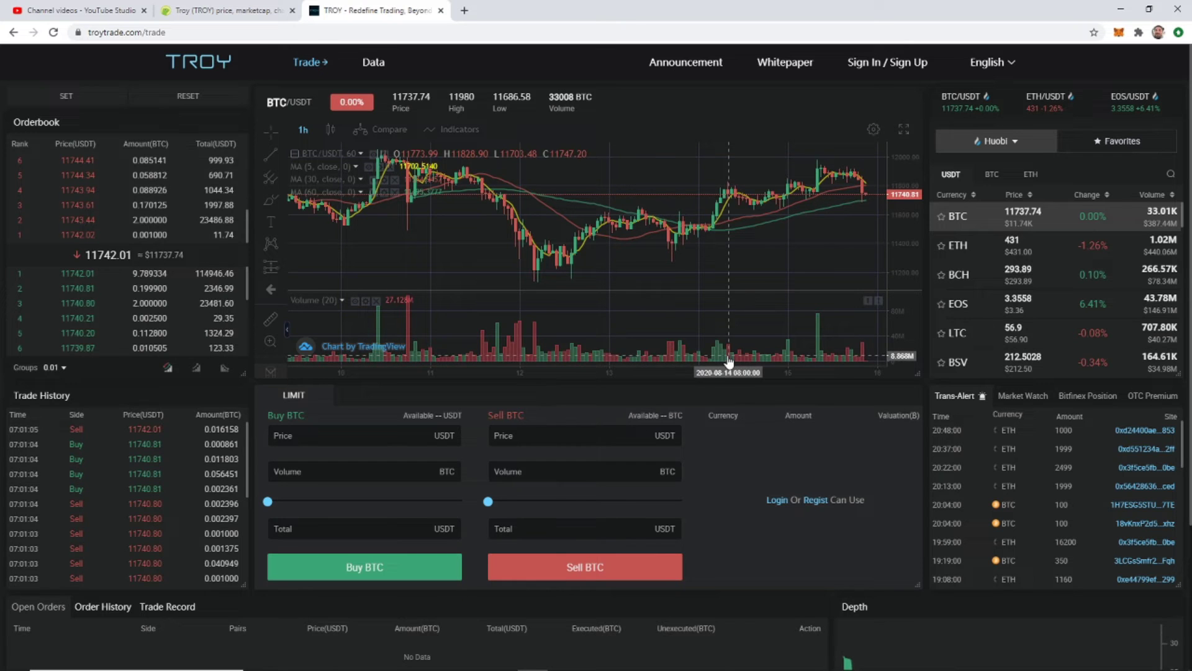
{"action": "left_click", "coordinate": [1009, 145]}
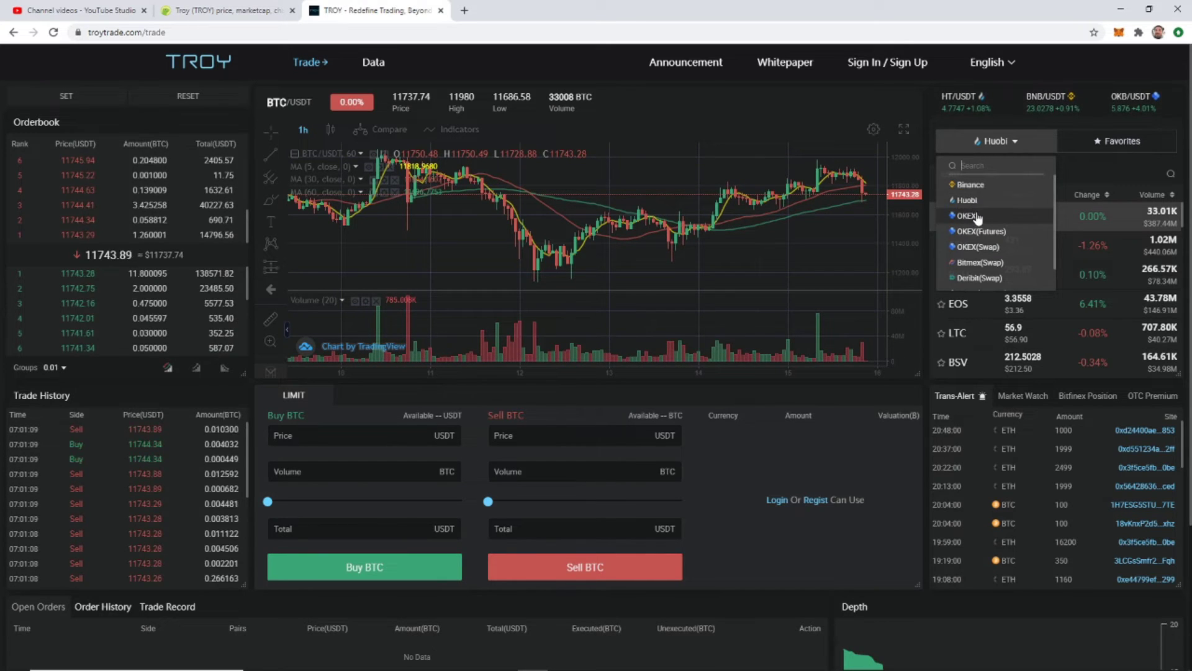
Switch the market data source to Binance and scroll through the updated market list.
{"action": "scroll", "coordinate": [1015, 243], "scroll_direction": "down", "scroll_amount": 3}
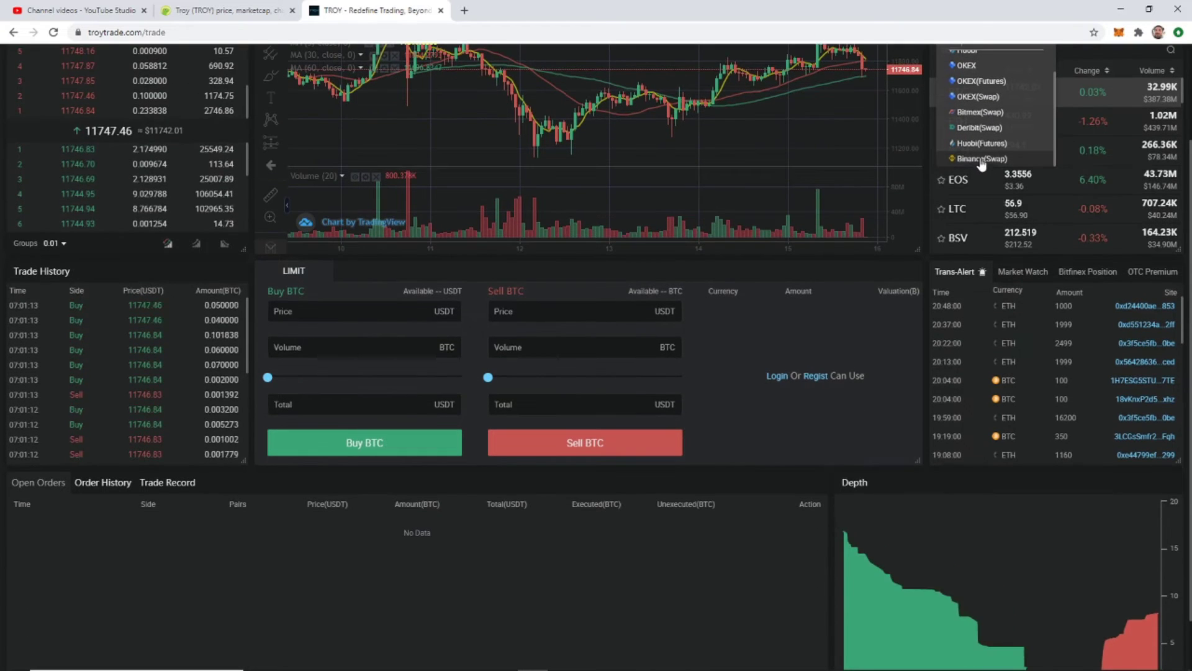
{"action": "scroll", "coordinate": [974, 155], "scroll_direction": "up", "scroll_amount": 2}
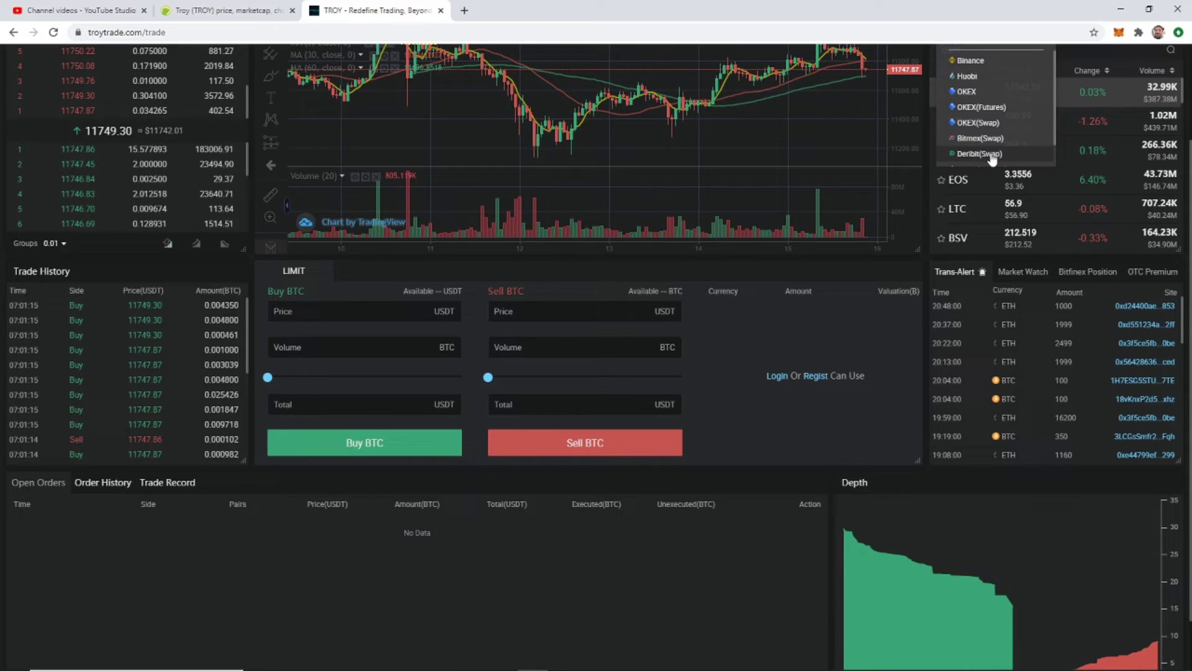
{"action": "scroll", "coordinate": [979, 186], "scroll_direction": "up", "scroll_amount": 2}
{"action": "left_click", "coordinate": [975, 186]}
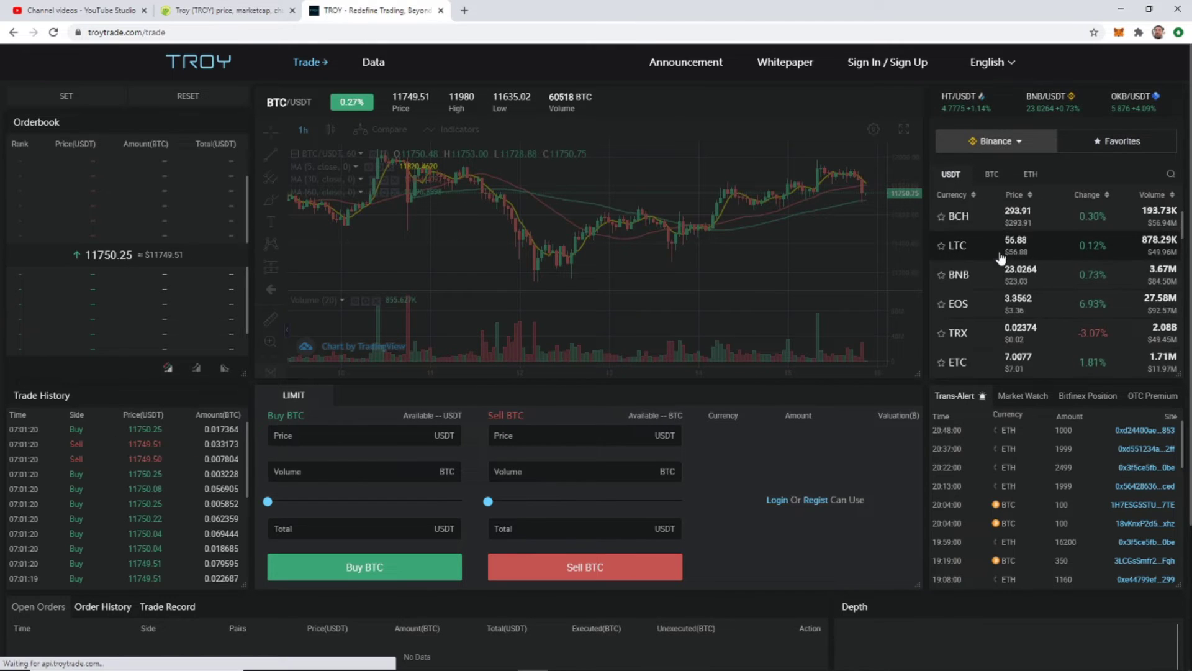
{"action": "scroll", "coordinate": [998, 252], "scroll_direction": "down", "scroll_amount": 5}
{"action": "scroll", "coordinate": [1000, 260], "scroll_direction": "down", "scroll_amount": 3}
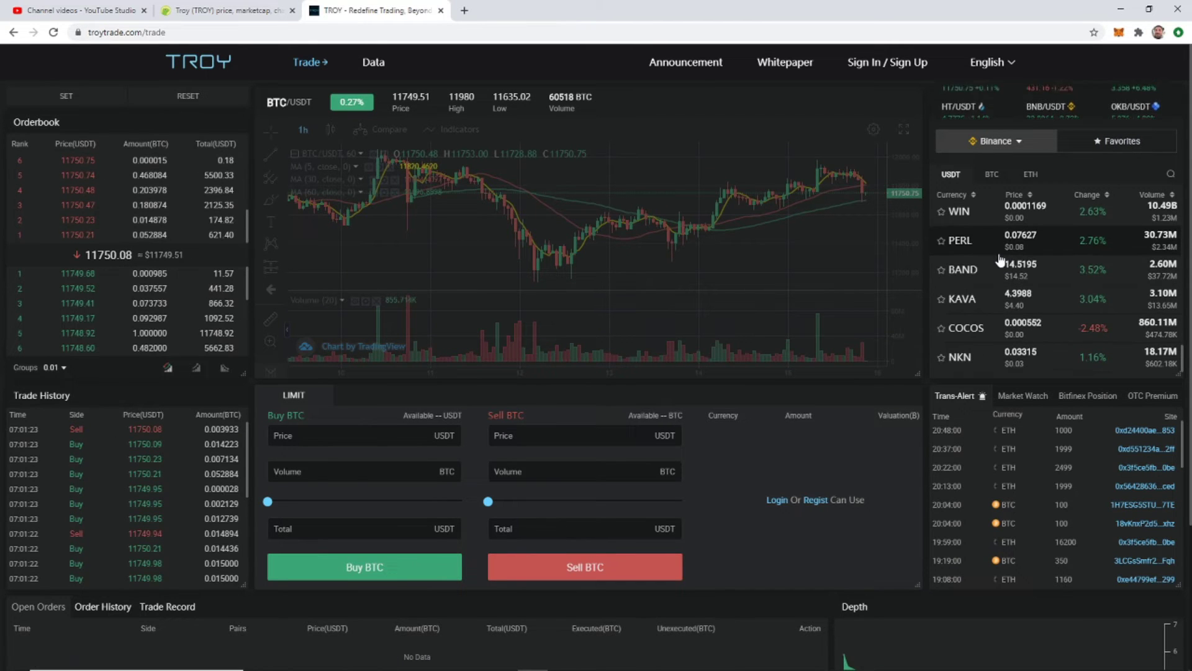
{"action": "scroll", "coordinate": [1000, 261], "scroll_direction": "down", "scroll_amount": 3}
{"action": "scroll", "coordinate": [1003, 260], "scroll_direction": "up", "scroll_amount": 10}
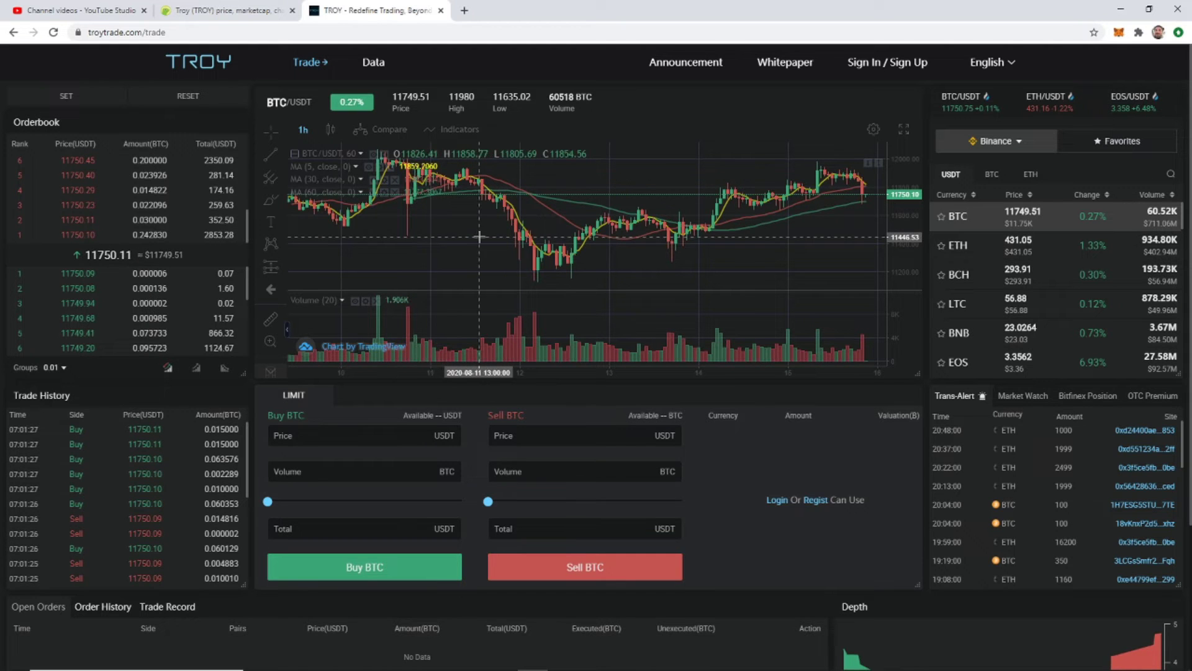
{"action": "scroll", "coordinate": [416, 238], "scroll_direction": "down", "scroll_amount": 1}
{"action": "scroll", "coordinate": [865, 532], "scroll_direction": "down", "scroll_amount": 3}
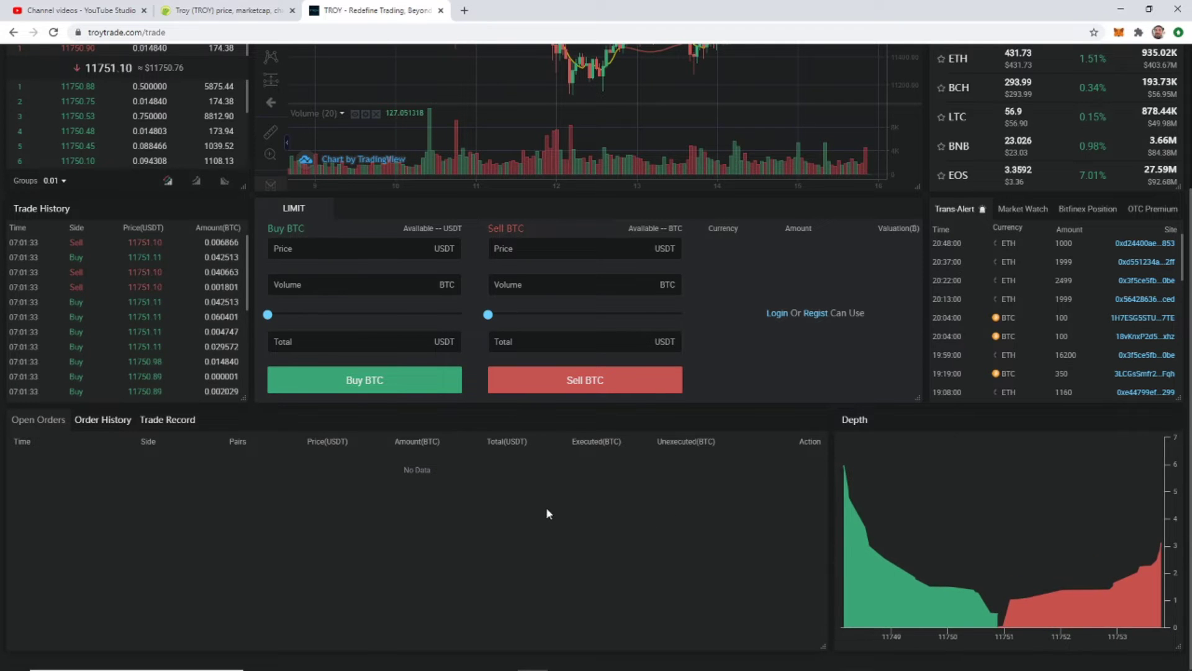
{"action": "scroll", "coordinate": [546, 507], "scroll_direction": "up", "scroll_amount": 3}
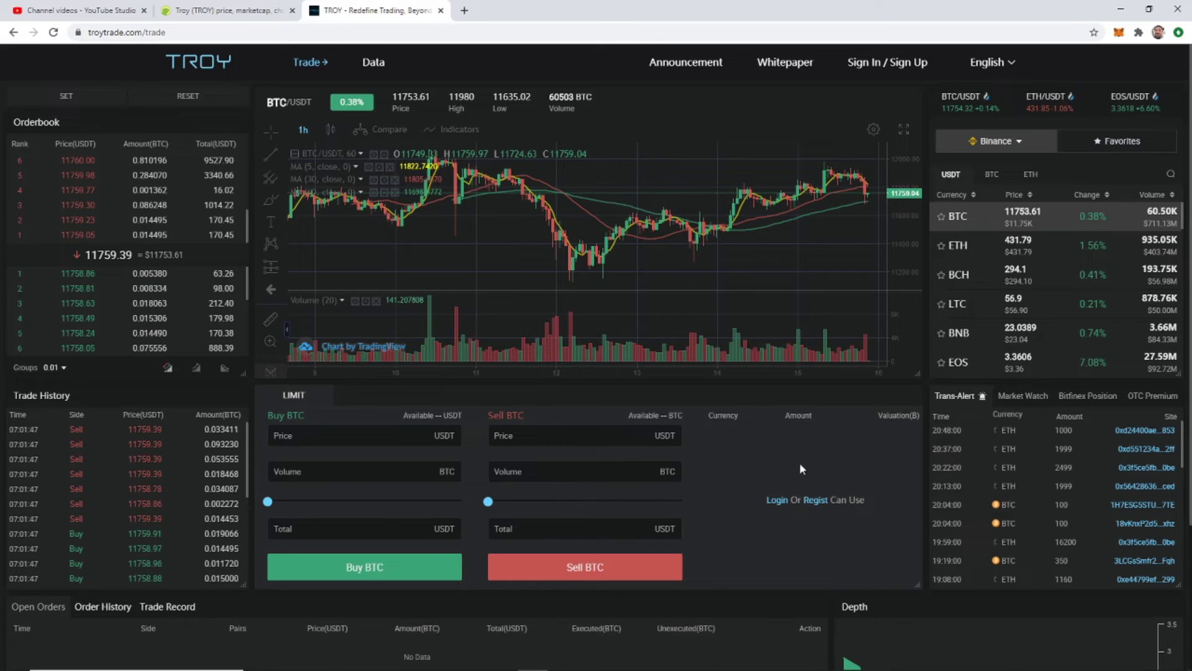
{"action": "scroll", "coordinate": [558, 329], "scroll_direction": "up", "scroll_amount": 3}
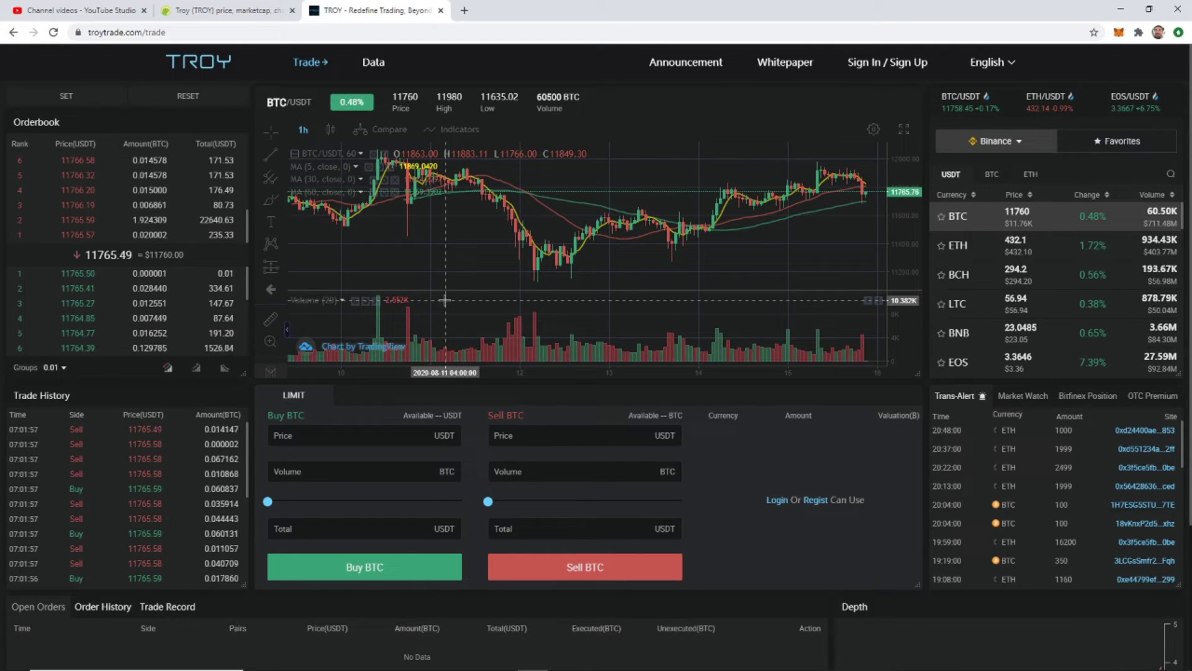
Reopen the exchange list, close it unchanged, and go to the CoinGecko Troy page.
{"action": "left_click", "coordinate": [1018, 144]}
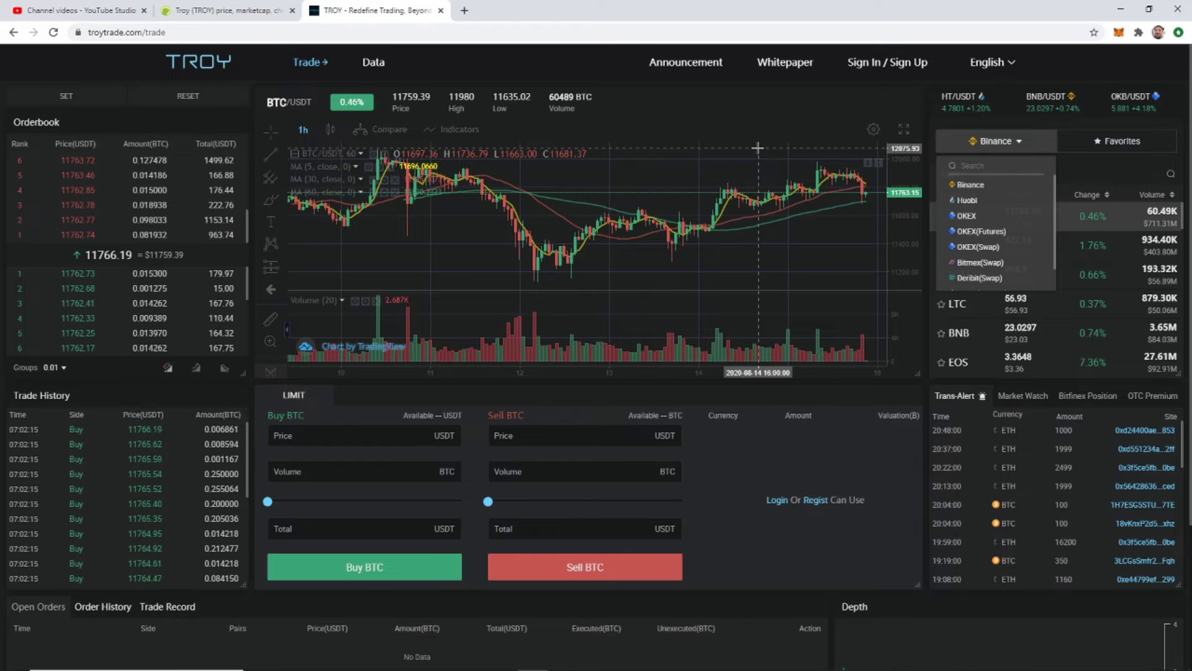
{"action": "left_click", "coordinate": [756, 112]}
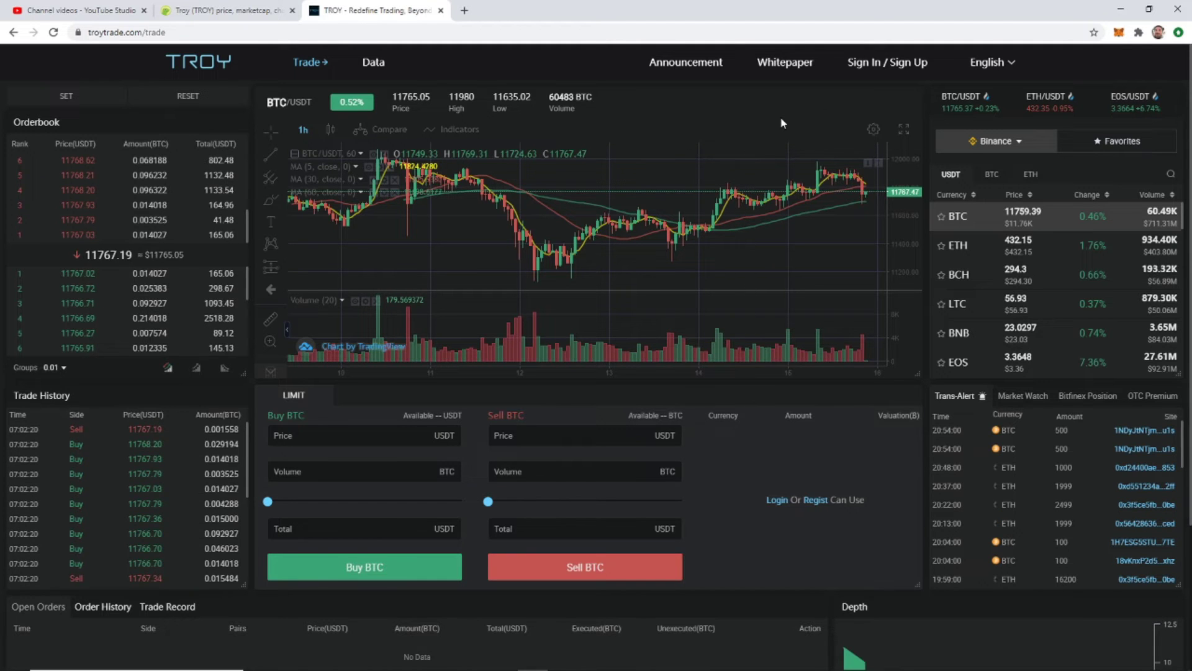
{"action": "left_click", "coordinate": [243, 14]}
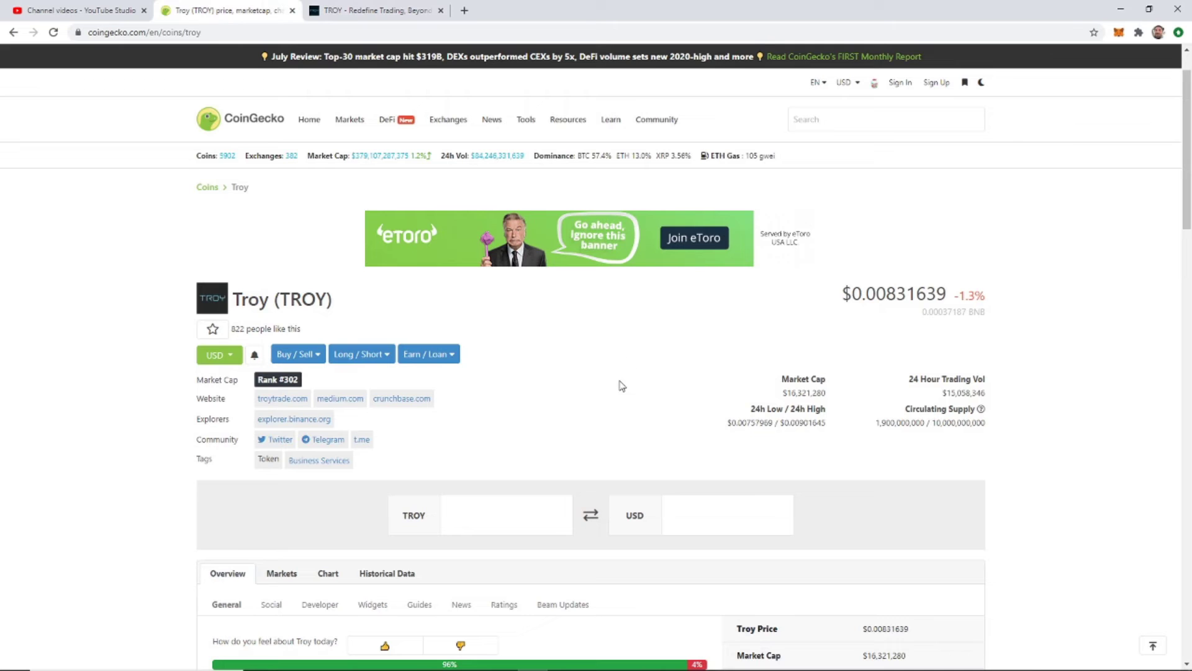
Reload the CoinGecko Troy page for fresh figures: $0.00811450, down 6.4%, rank #306.
{"action": "scroll", "coordinate": [621, 385], "scroll_direction": "down", "scroll_amount": 3}
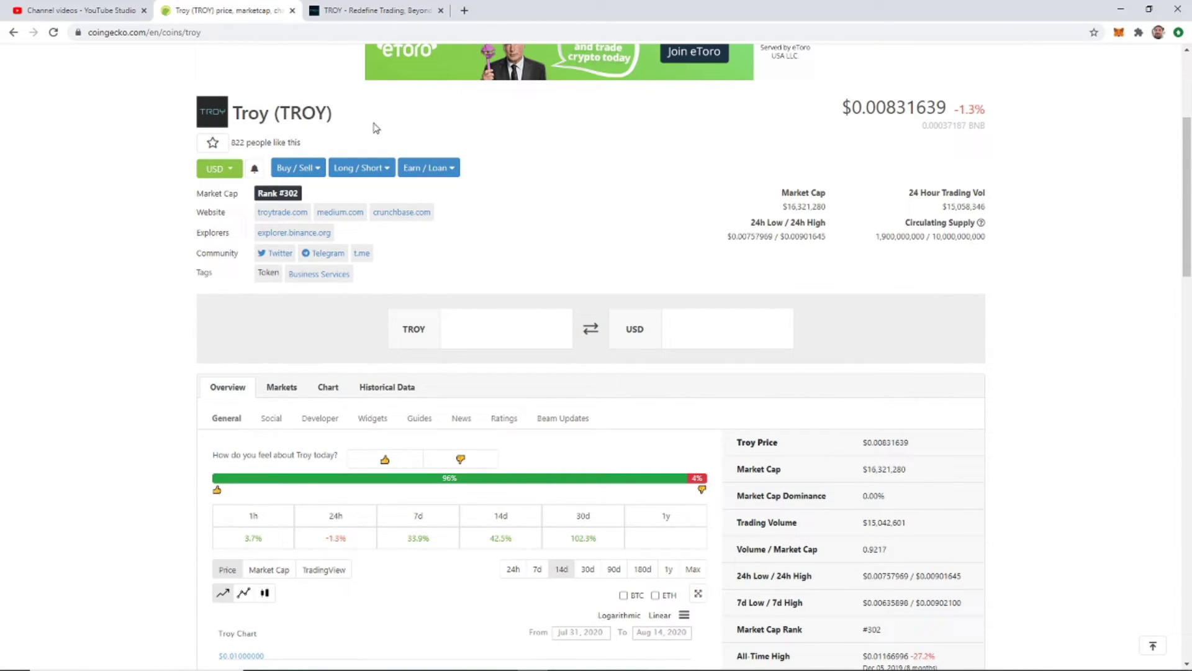
{"action": "left_click", "coordinate": [54, 32]}
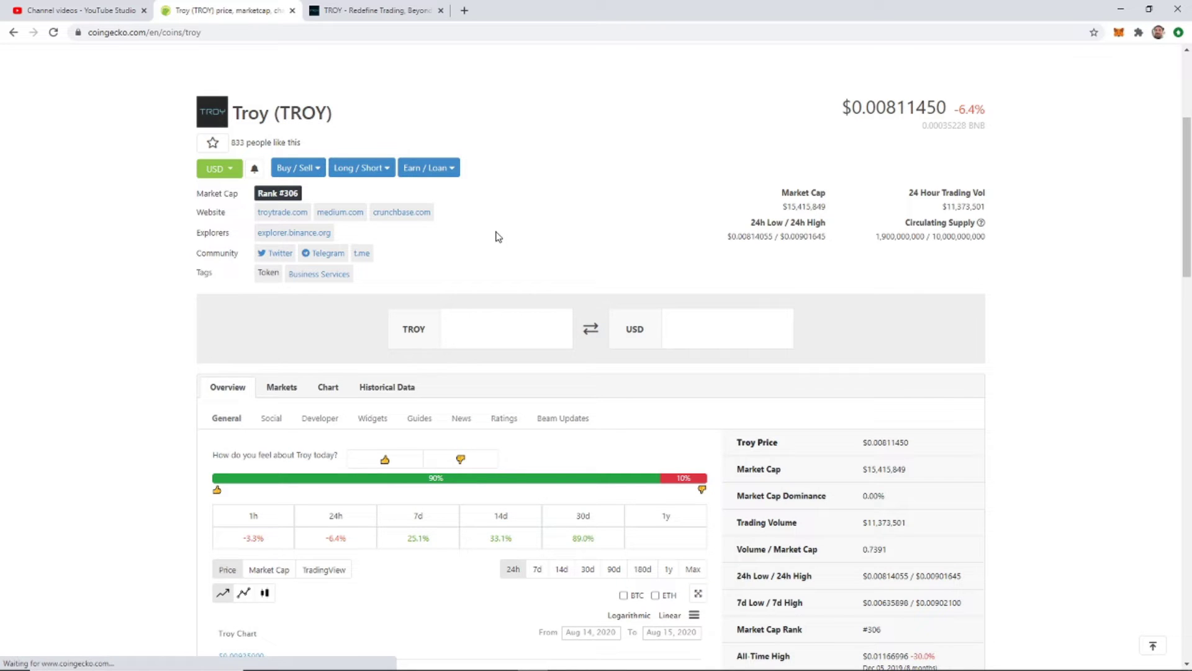
{"action": "scroll", "coordinate": [519, 230], "scroll_direction": "down", "scroll_amount": 7}
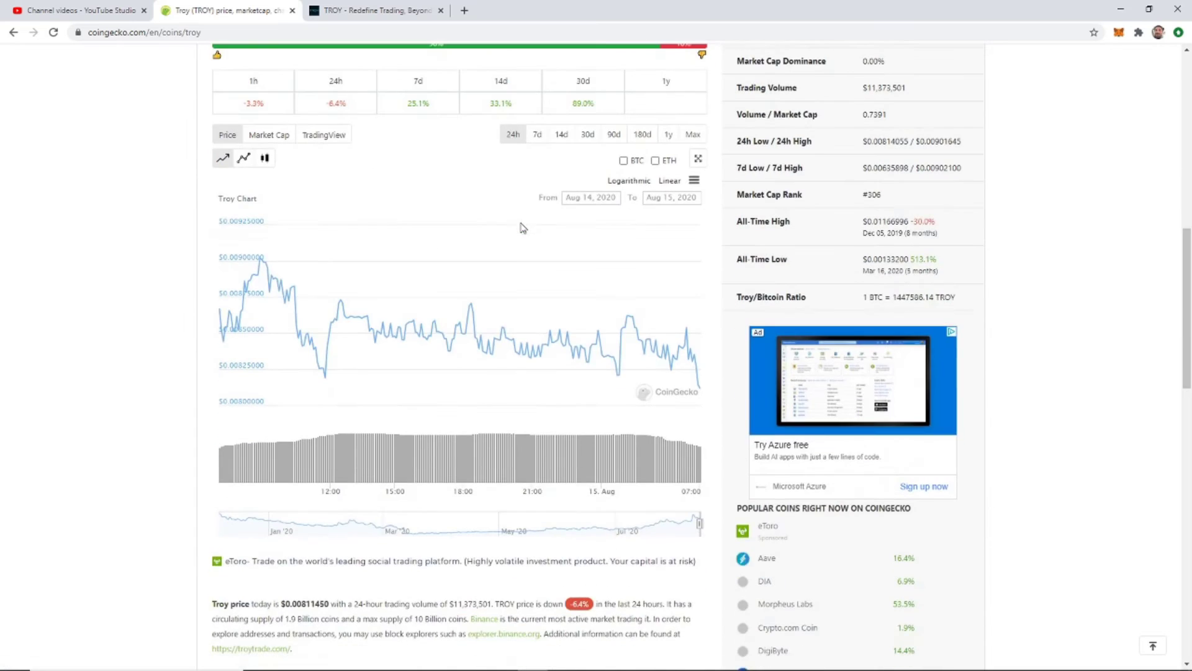
{"action": "mouse_move", "coordinate": [702, 395]}
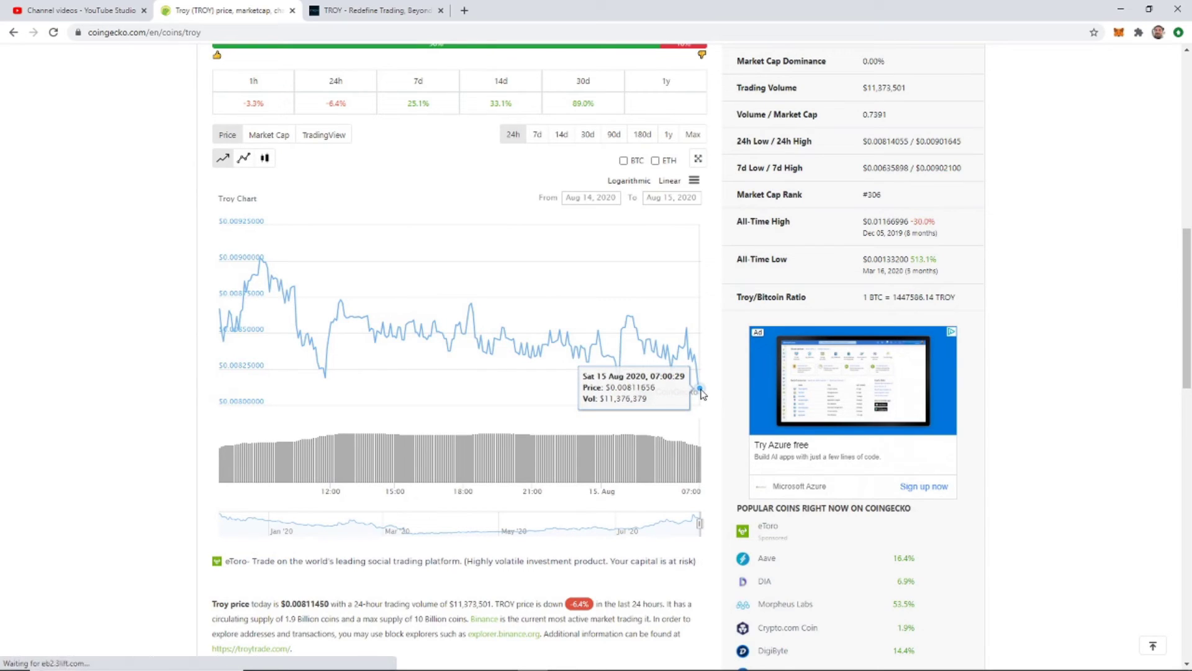
{"action": "scroll", "coordinate": [573, 364], "scroll_direction": "up", "scroll_amount": 2}
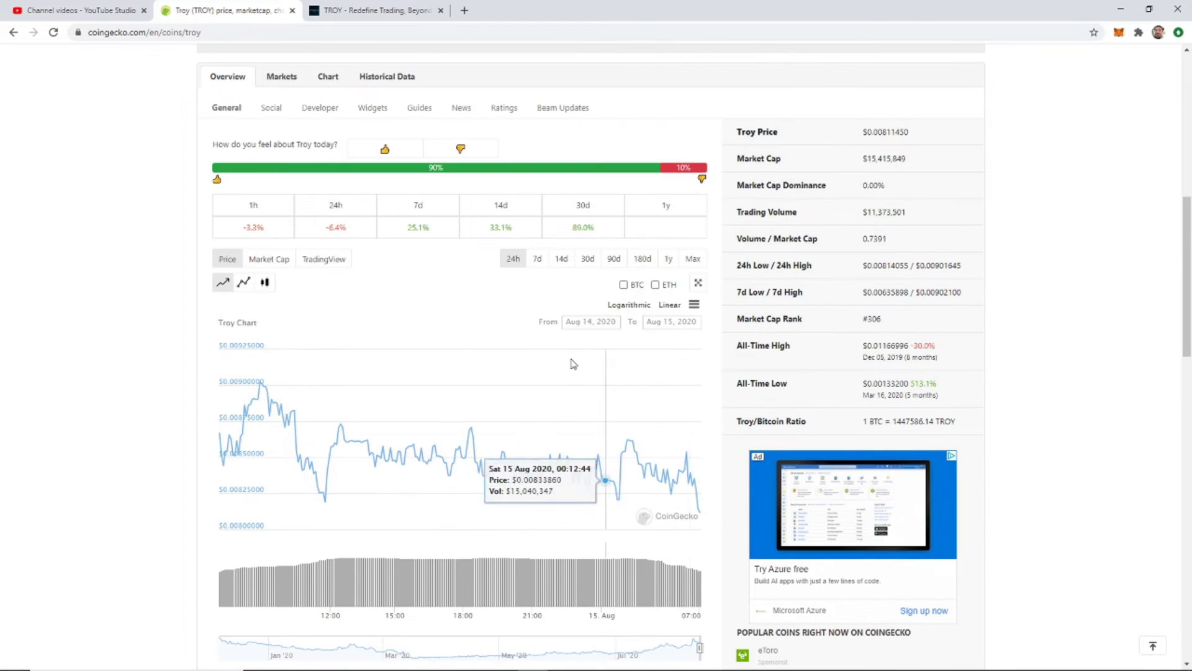
{"action": "scroll", "coordinate": [565, 352], "scroll_direction": "up", "scroll_amount": 2}
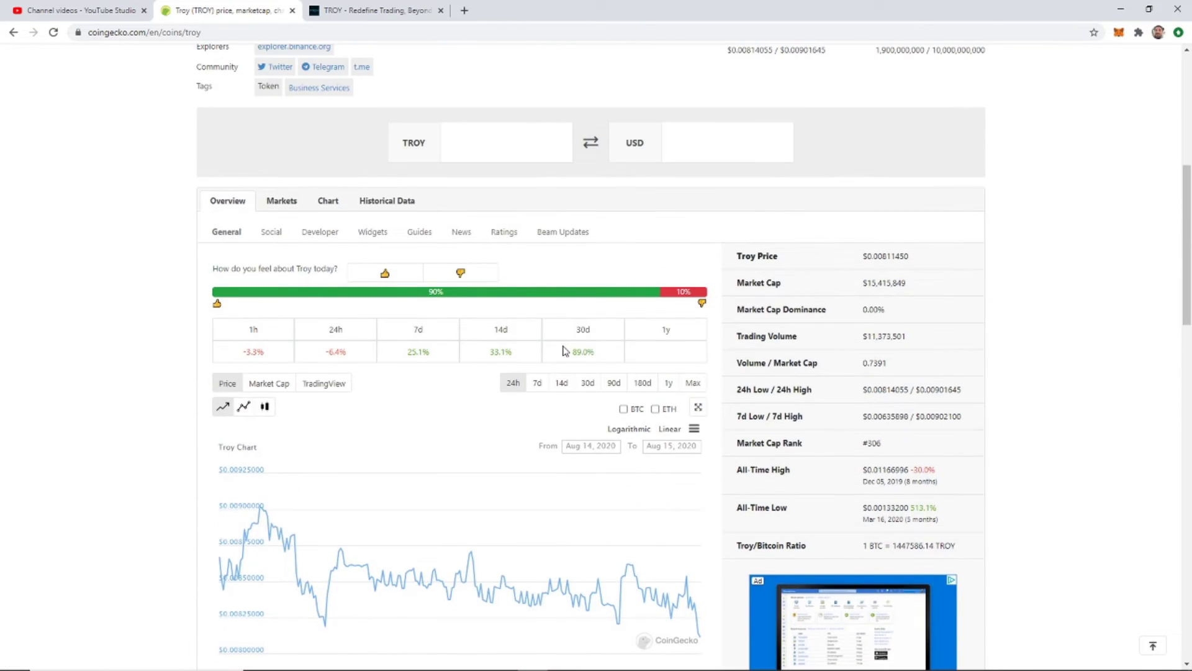
{"action": "scroll", "coordinate": [566, 352], "scroll_direction": "down", "scroll_amount": 1}
{"action": "scroll", "coordinate": [565, 350], "scroll_direction": "up", "scroll_amount": 3}
{"action": "scroll", "coordinate": [566, 350], "scroll_direction": "down", "scroll_amount": 4}
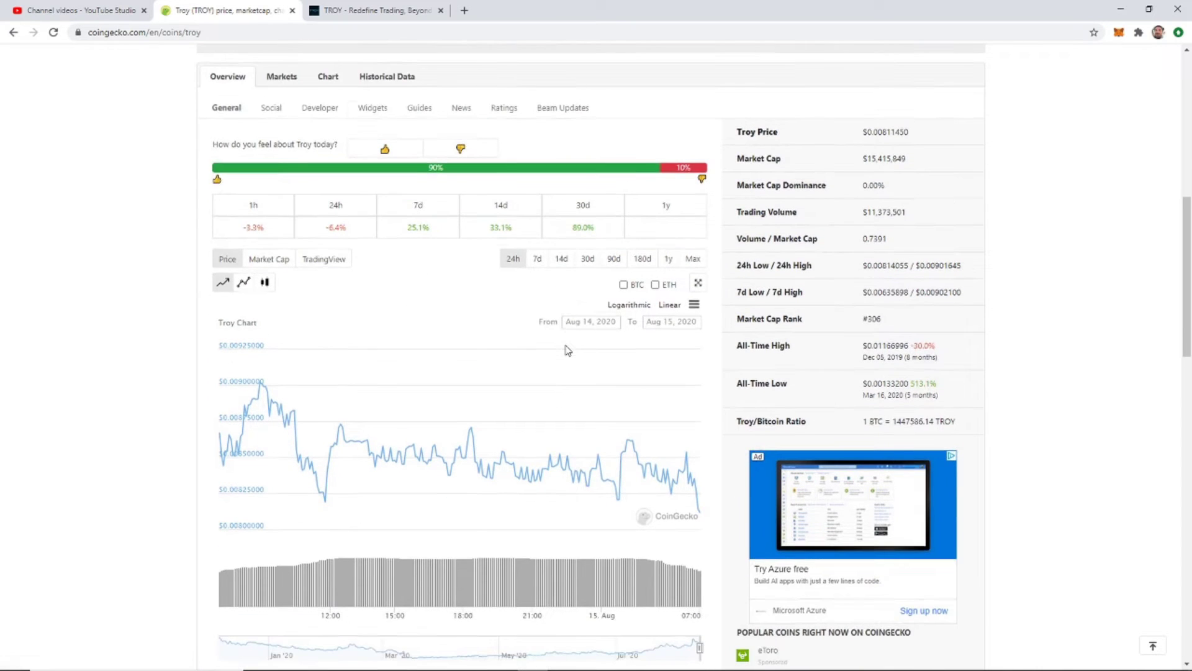
{"action": "scroll", "coordinate": [565, 351], "scroll_direction": "down", "scroll_amount": 2}
{"action": "scroll", "coordinate": [567, 351], "scroll_direction": "up", "scroll_amount": 1}
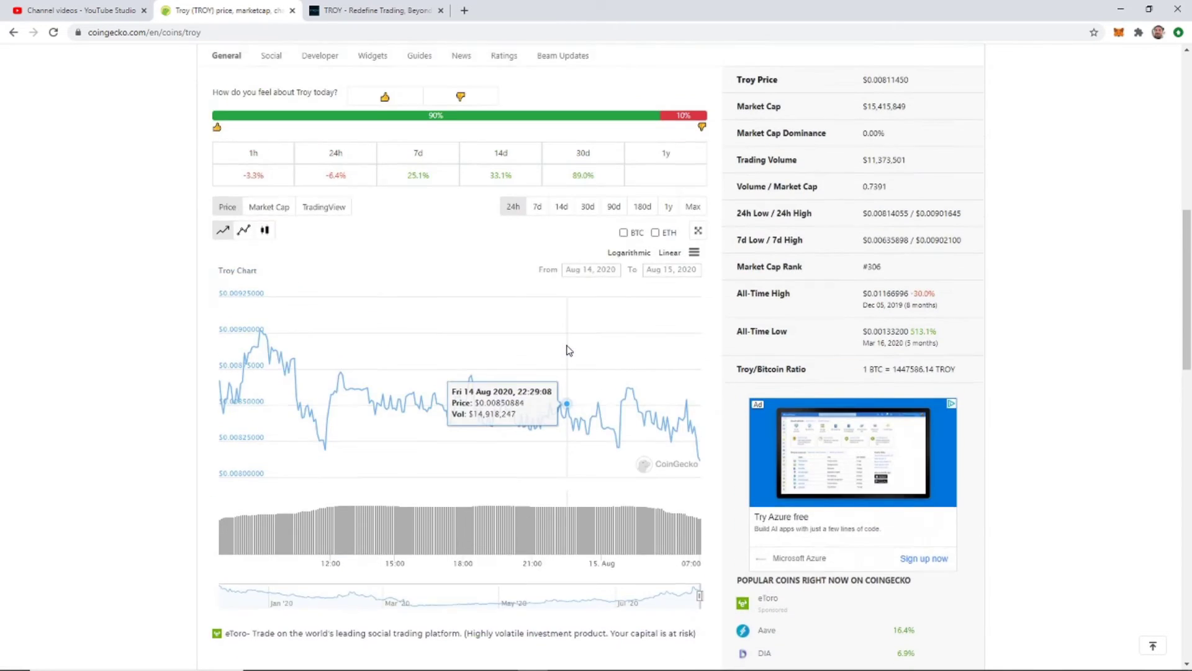
{"action": "scroll", "coordinate": [567, 351], "scroll_direction": "up", "scroll_amount": 2}
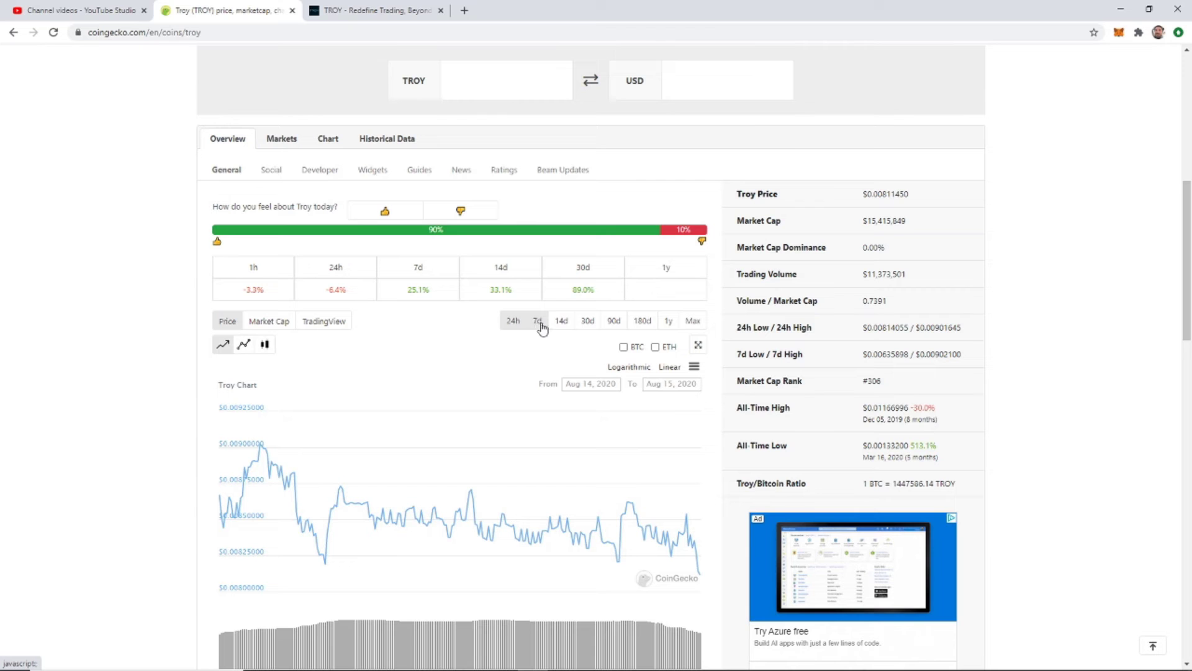
Show the Troy price chart at Max range, covering the full history since Dec 5, 2019.
{"action": "left_click", "coordinate": [698, 324]}
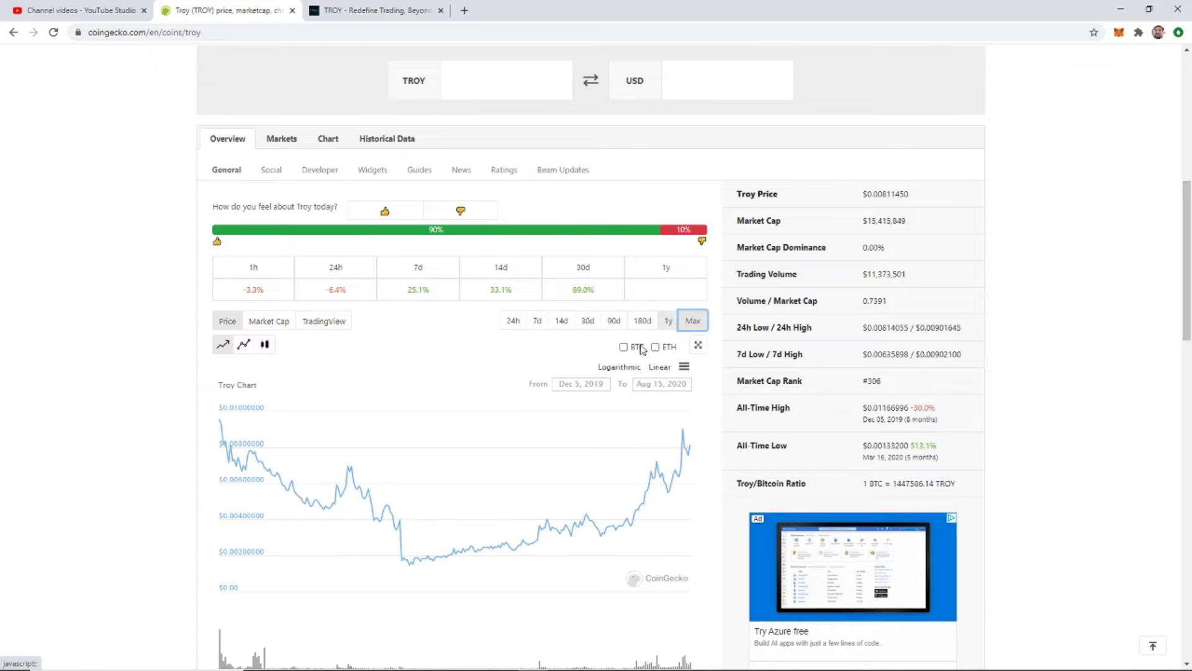
{"action": "scroll", "coordinate": [607, 358], "scroll_direction": "down", "scroll_amount": 1}
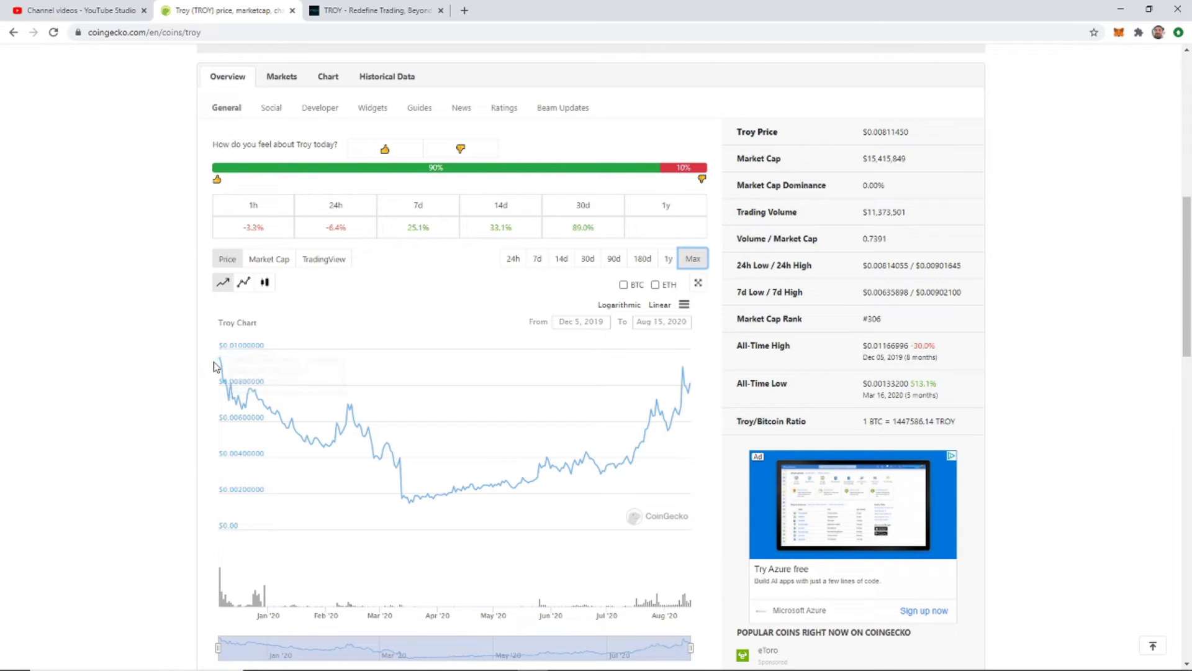
{"action": "mouse_move", "coordinate": [223, 368]}
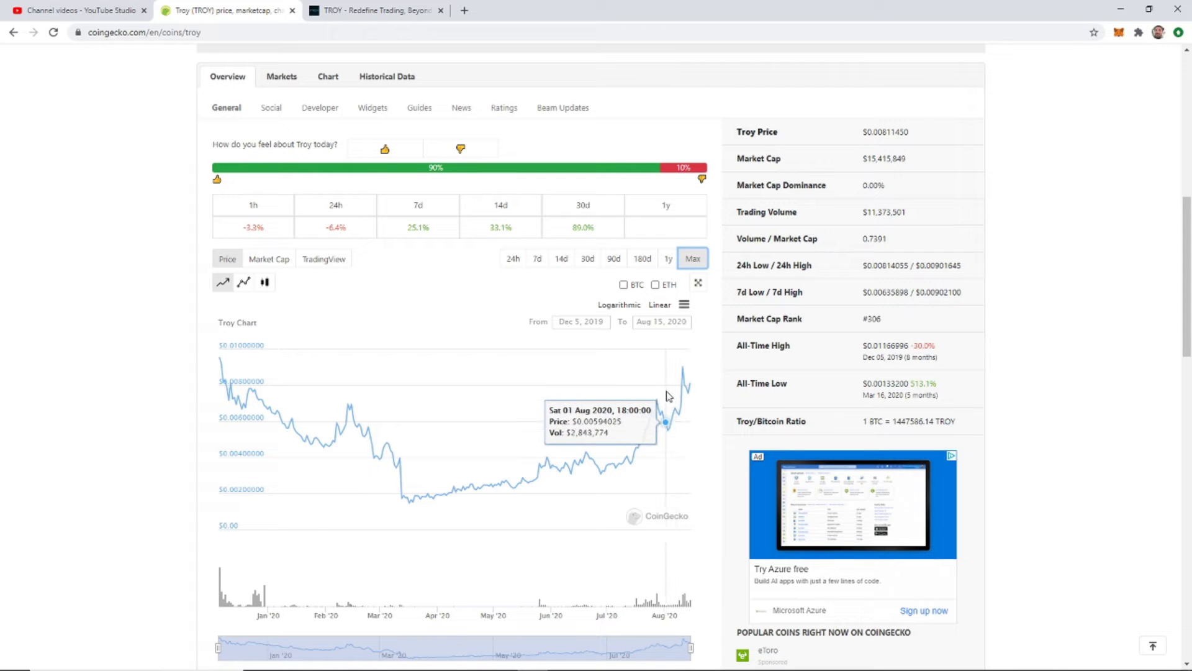
{"action": "scroll", "coordinate": [665, 395], "scroll_direction": "up", "scroll_amount": 6}
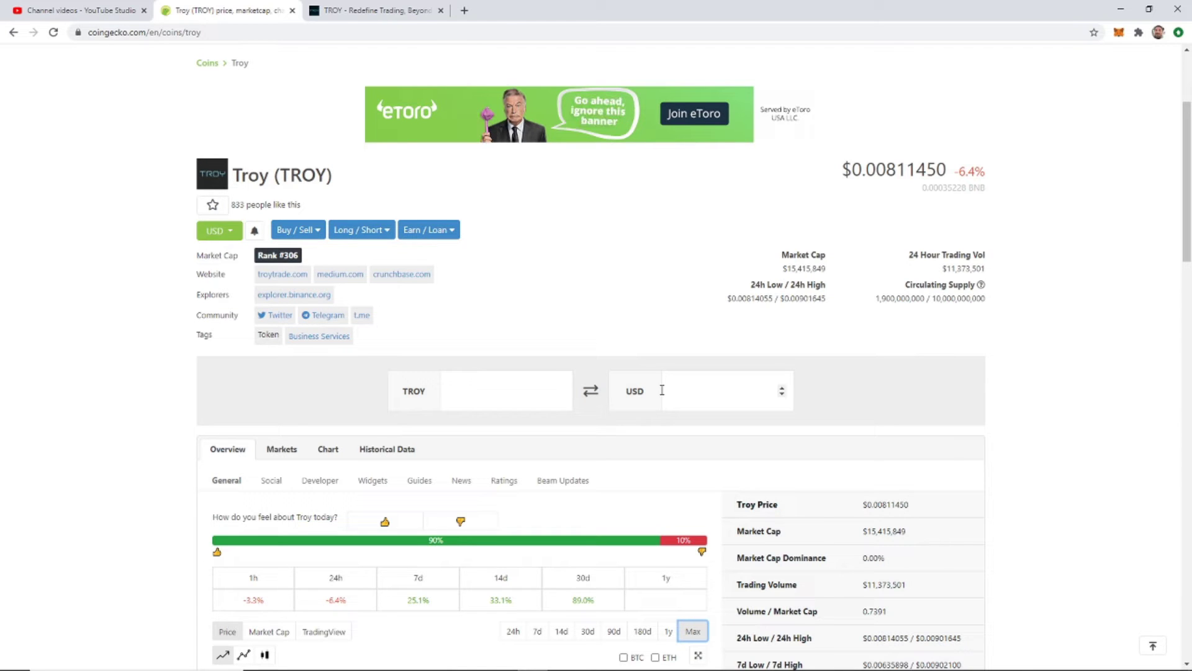
{"action": "scroll", "coordinate": [662, 390], "scroll_direction": "down", "scroll_amount": 7}
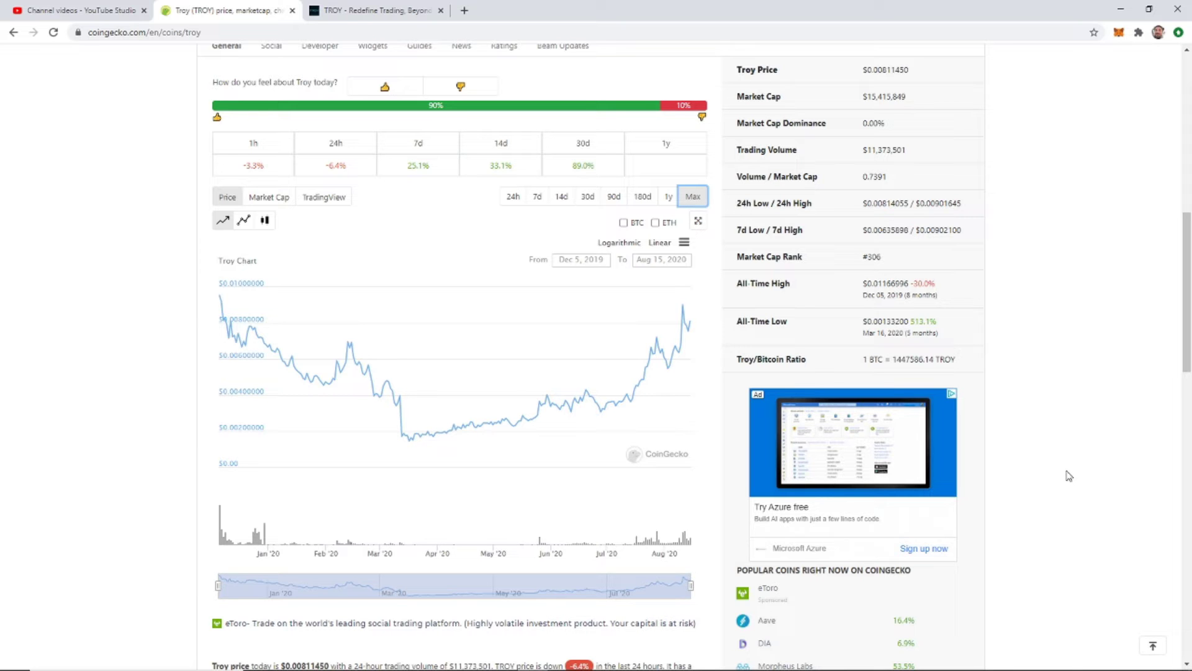
{"action": "scroll", "coordinate": [1069, 476], "scroll_direction": "down", "scroll_amount": 8}
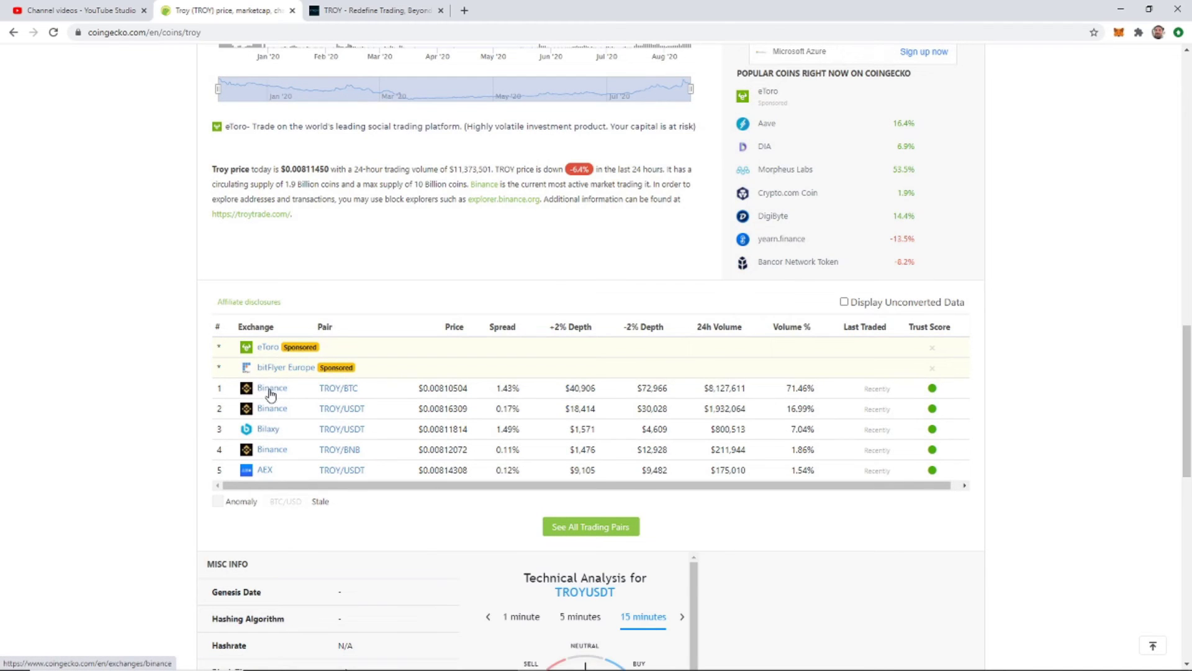
{"action": "scroll", "coordinate": [367, 393], "scroll_direction": "up", "scroll_amount": 2}
{"action": "scroll", "coordinate": [367, 393], "scroll_direction": "up", "scroll_amount": 15}
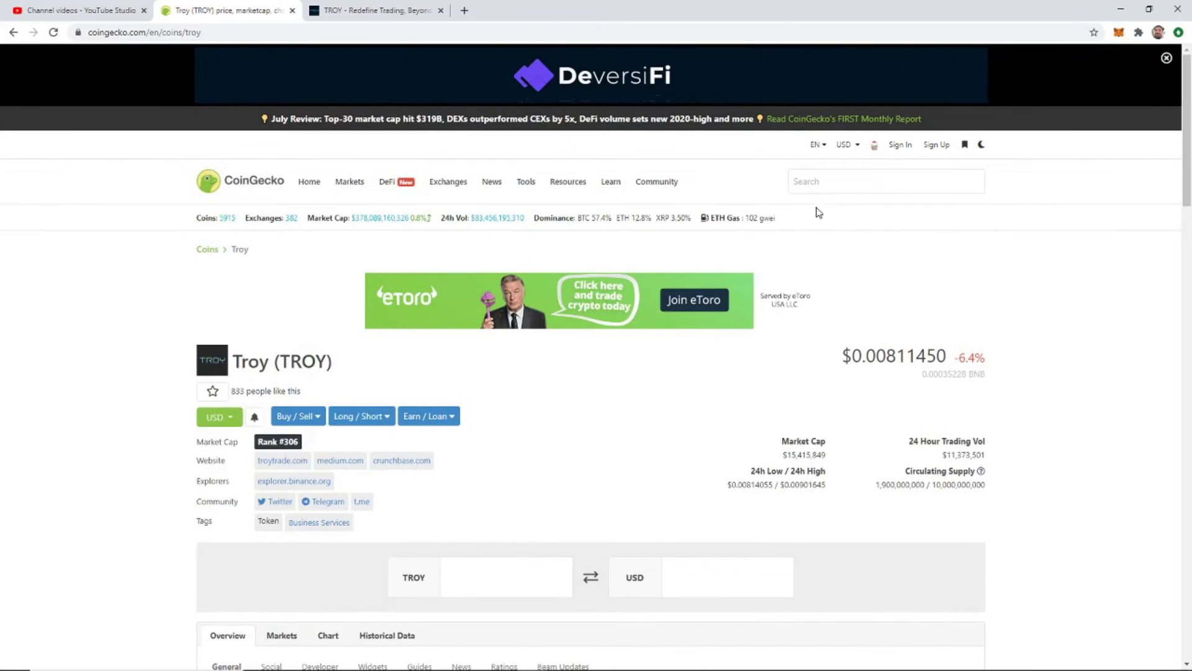
{"action": "left_click", "coordinate": [820, 192]}
Search CoinGecko for 'bnb' and view the Binance Coin page at $23.06, rank #10.
{"action": "type", "text": "bnb"}
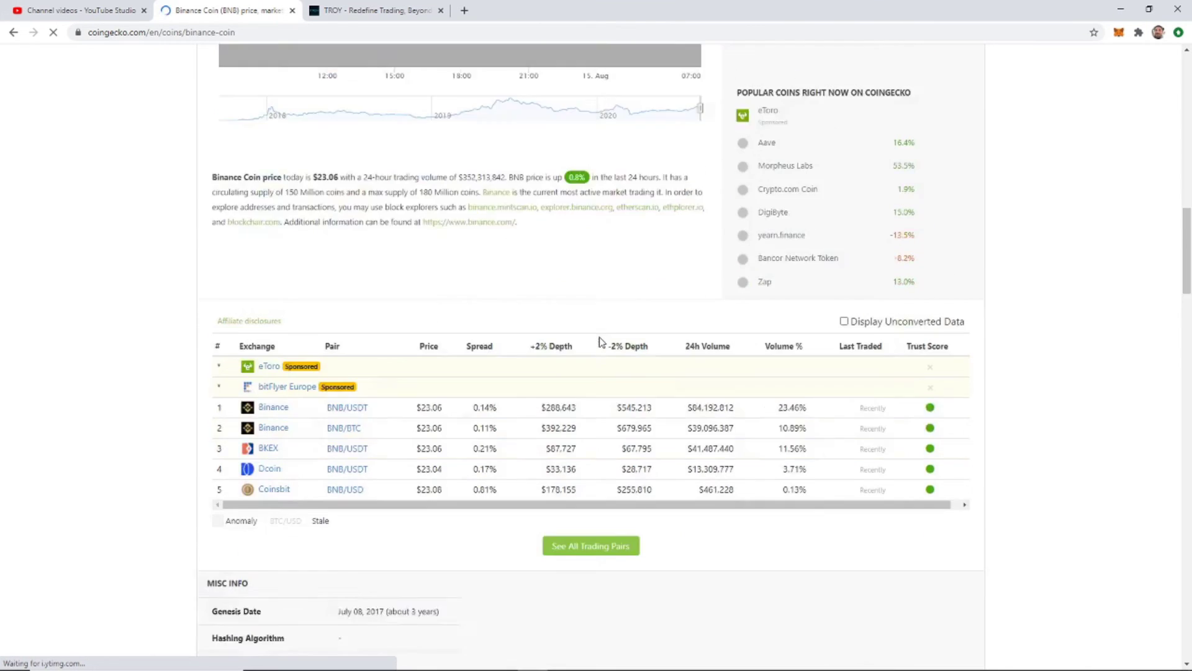
{"action": "scroll", "coordinate": [292, 360], "scroll_direction": "down", "scroll_amount": 2}
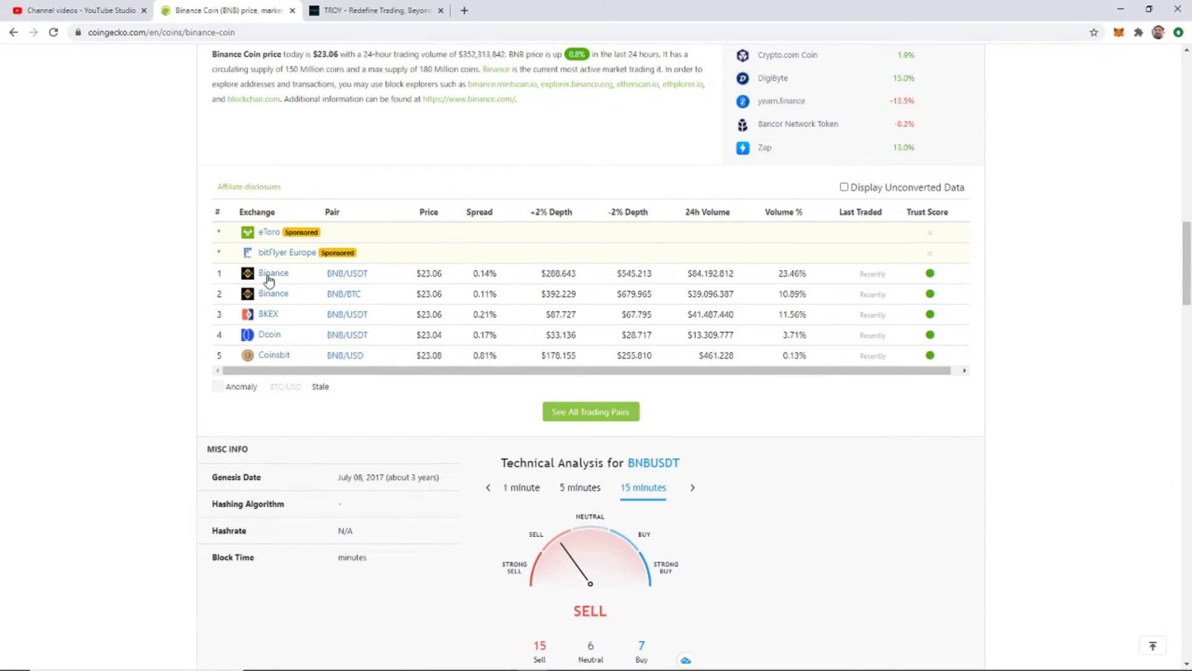
{"action": "scroll", "coordinate": [410, 357], "scroll_direction": "up", "scroll_amount": 9}
{"action": "scroll", "coordinate": [409, 357], "scroll_direction": "up", "scroll_amount": 11}
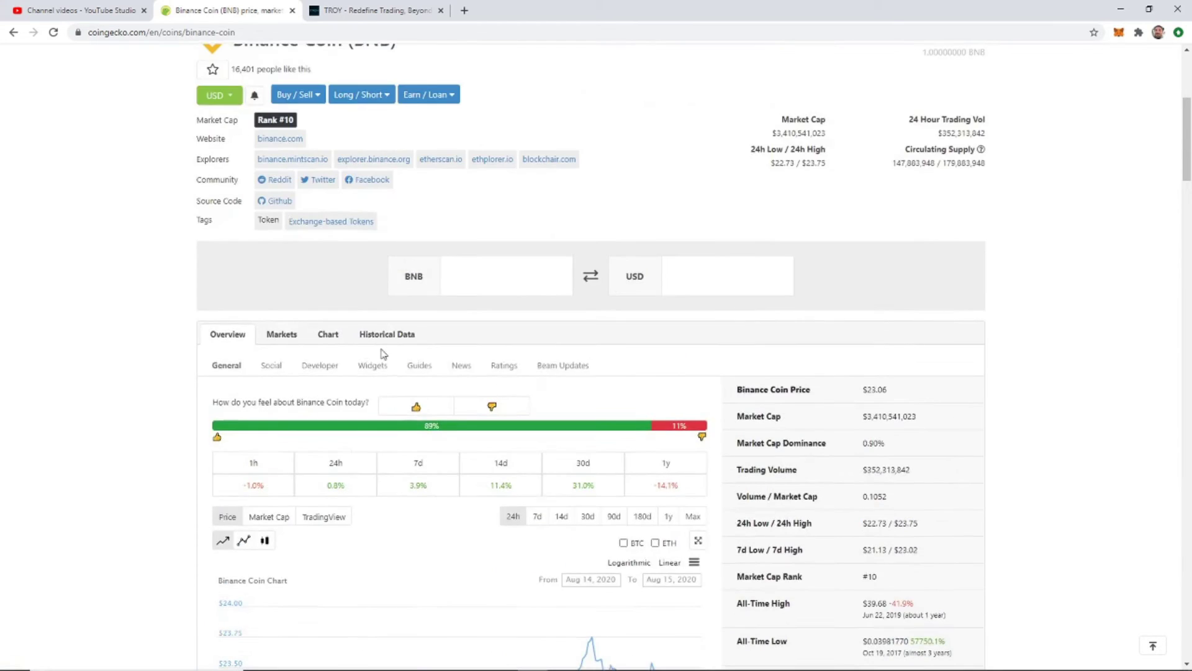
{"action": "scroll", "coordinate": [522, 391], "scroll_direction": "down", "scroll_amount": 3}
{"action": "scroll", "coordinate": [522, 392], "scroll_direction": "down", "scroll_amount": 6}
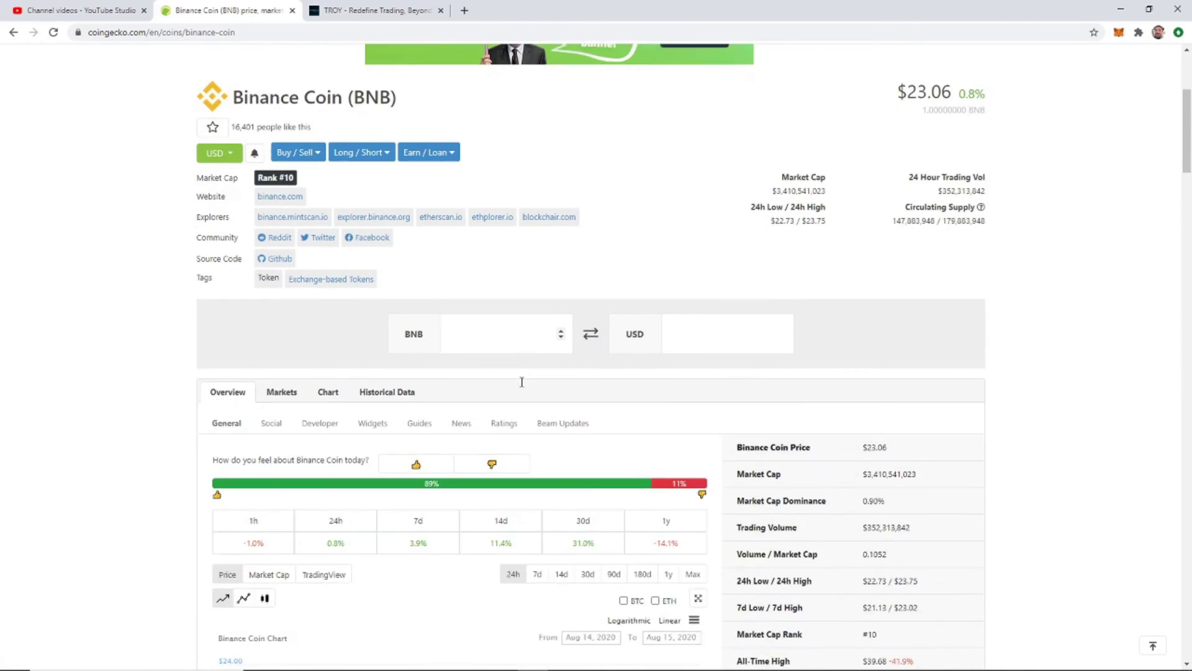
{"action": "scroll", "coordinate": [546, 386], "scroll_direction": "up", "scroll_amount": 2}
{"action": "scroll", "coordinate": [548, 387], "scroll_direction": "up", "scroll_amount": 6}
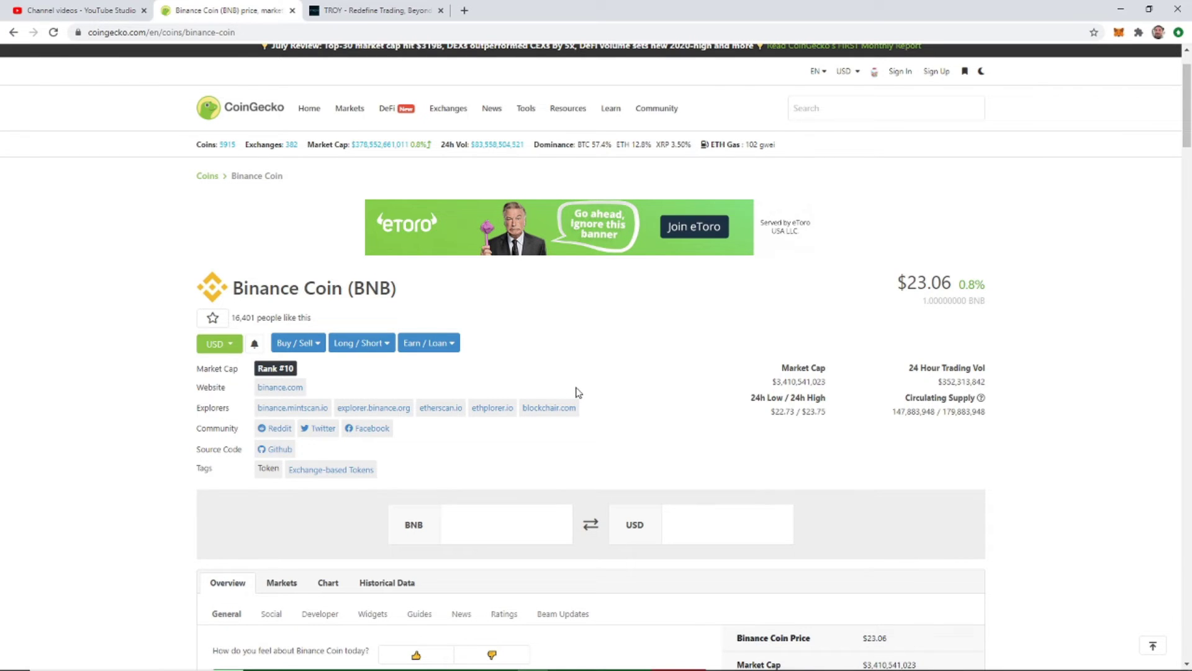
Return to the troytrade.com home page and enter 'troy' in the wallet's token search.
{"action": "left_click", "coordinate": [397, 10]}
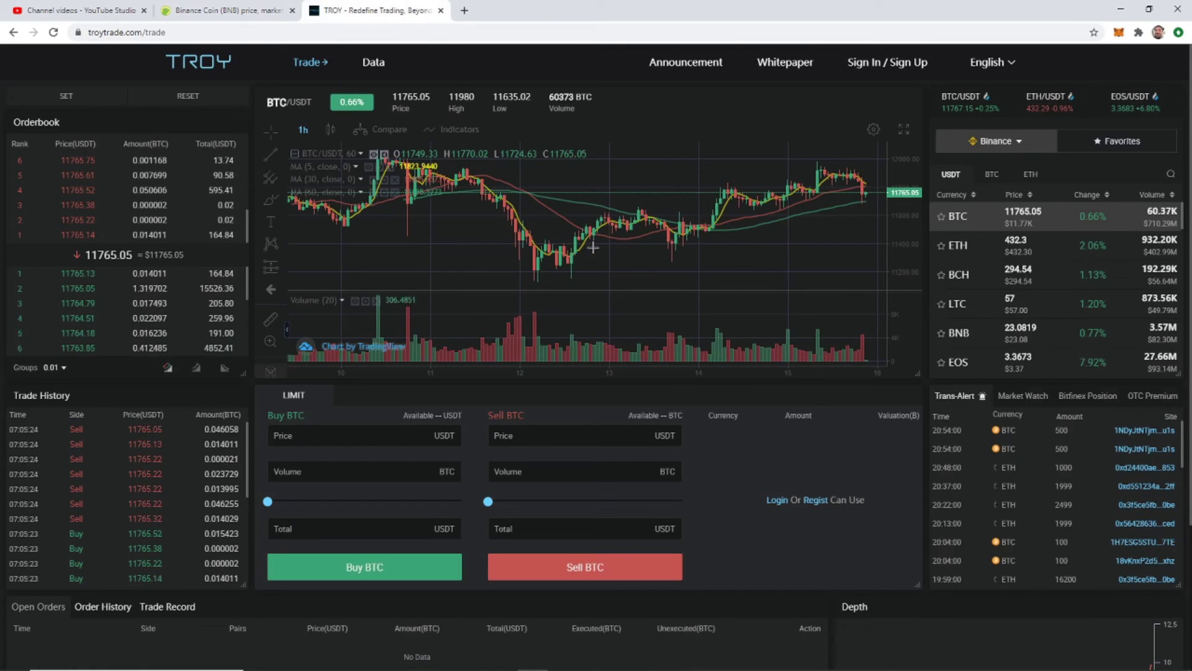
{"action": "left_click", "coordinate": [204, 75]}
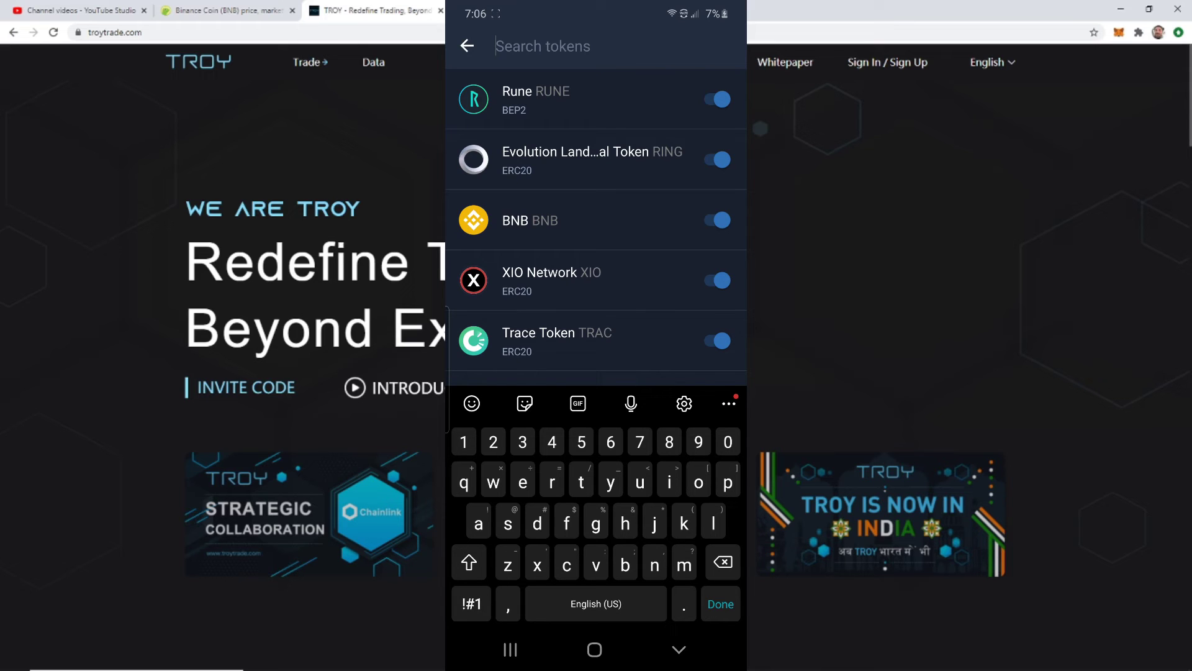
{"action": "type", "text": "tr"}
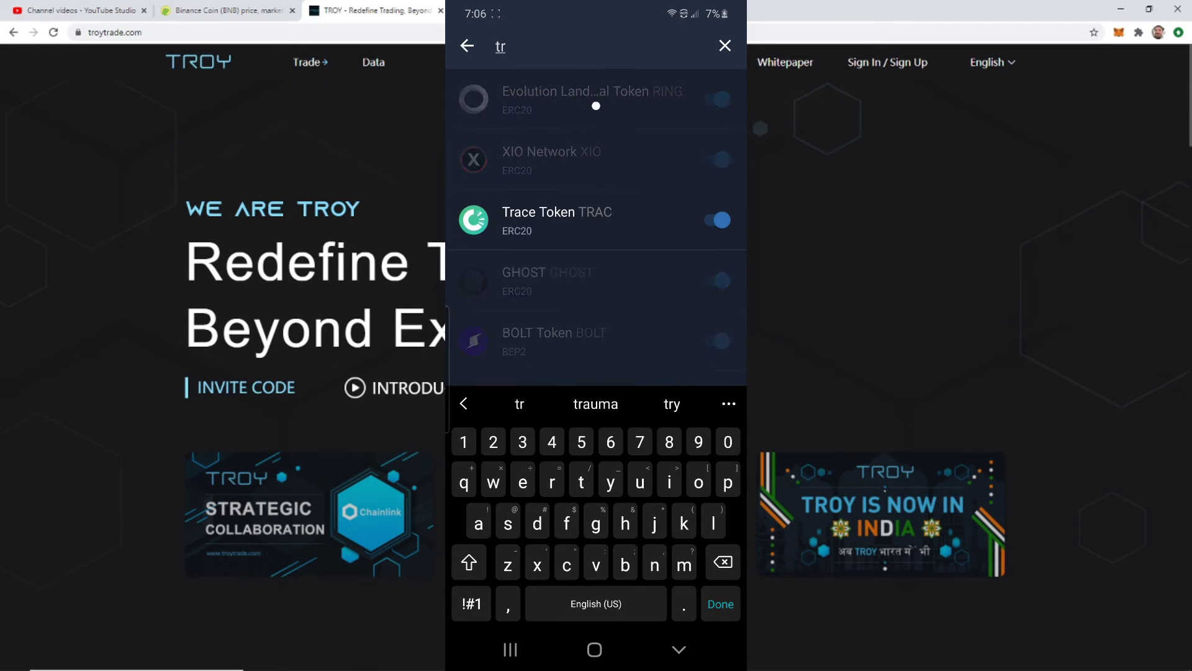
{"action": "type", "text": "oy"}
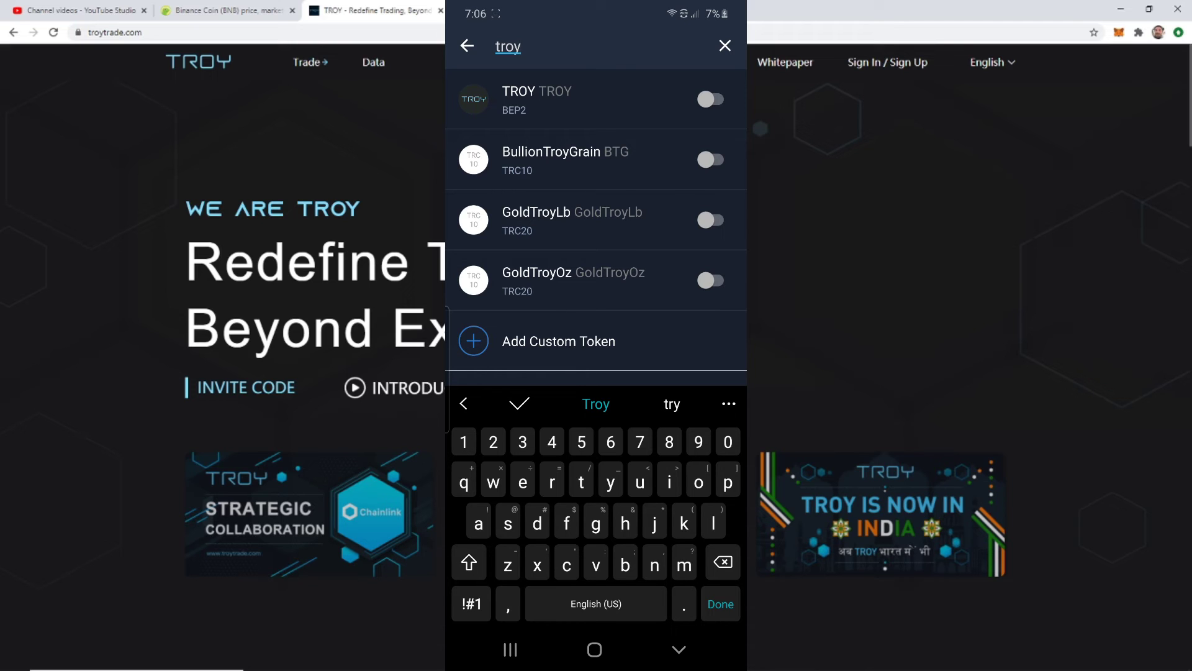
Enable the TROY BEP2 token and find it in the Tokens list with a 0 TROY balance.
{"action": "left_click", "coordinate": [537, 100]}
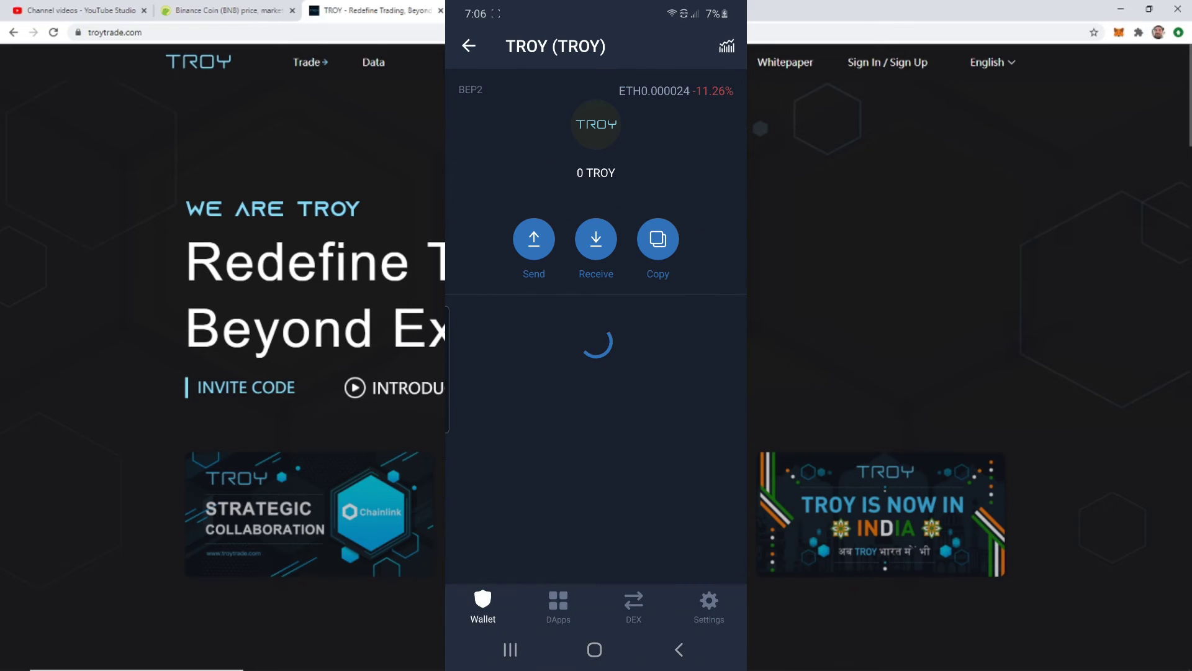
{"action": "left_click", "coordinate": [469, 46]}
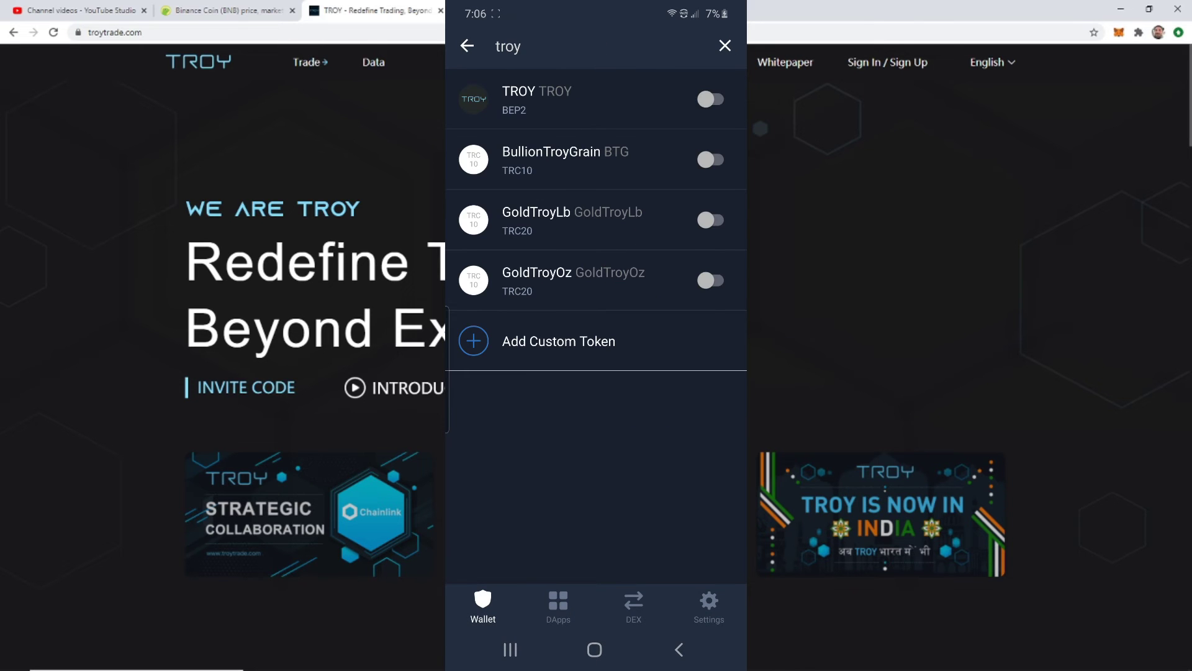
{"action": "left_click", "coordinate": [711, 100]}
{"action": "left_click", "coordinate": [467, 45]}
{"action": "scroll", "coordinate": [597, 323], "scroll_direction": "down", "scroll_amount": 6}
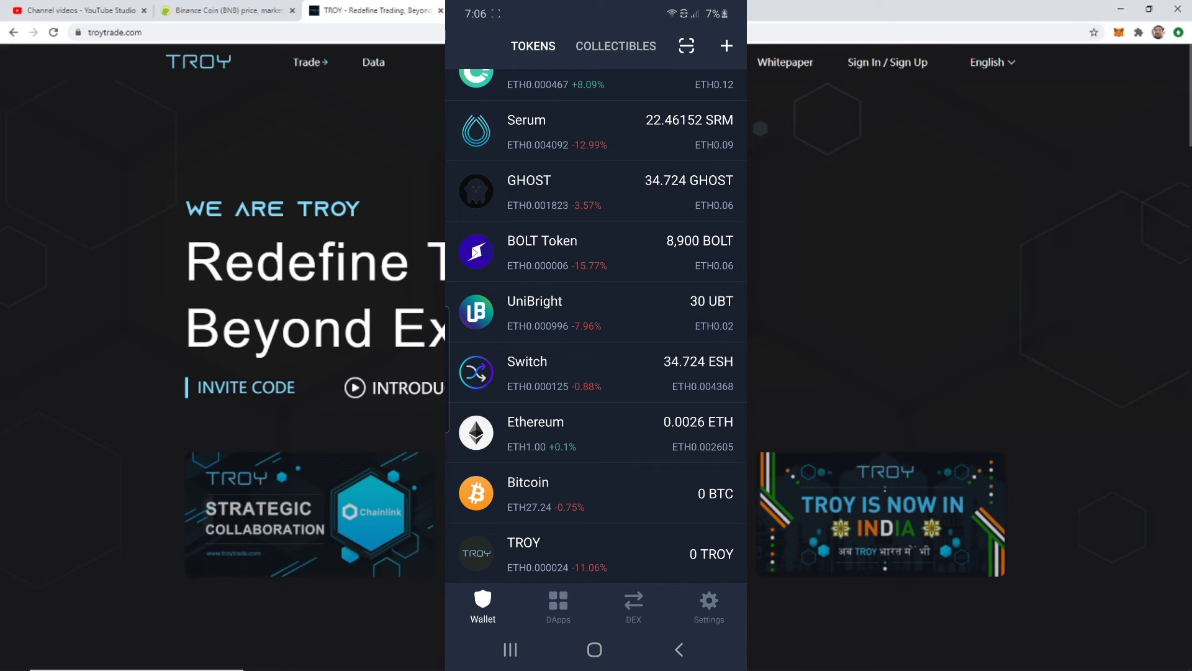
{"action": "scroll", "coordinate": [597, 326], "scroll_direction": "up", "scroll_amount": 3}
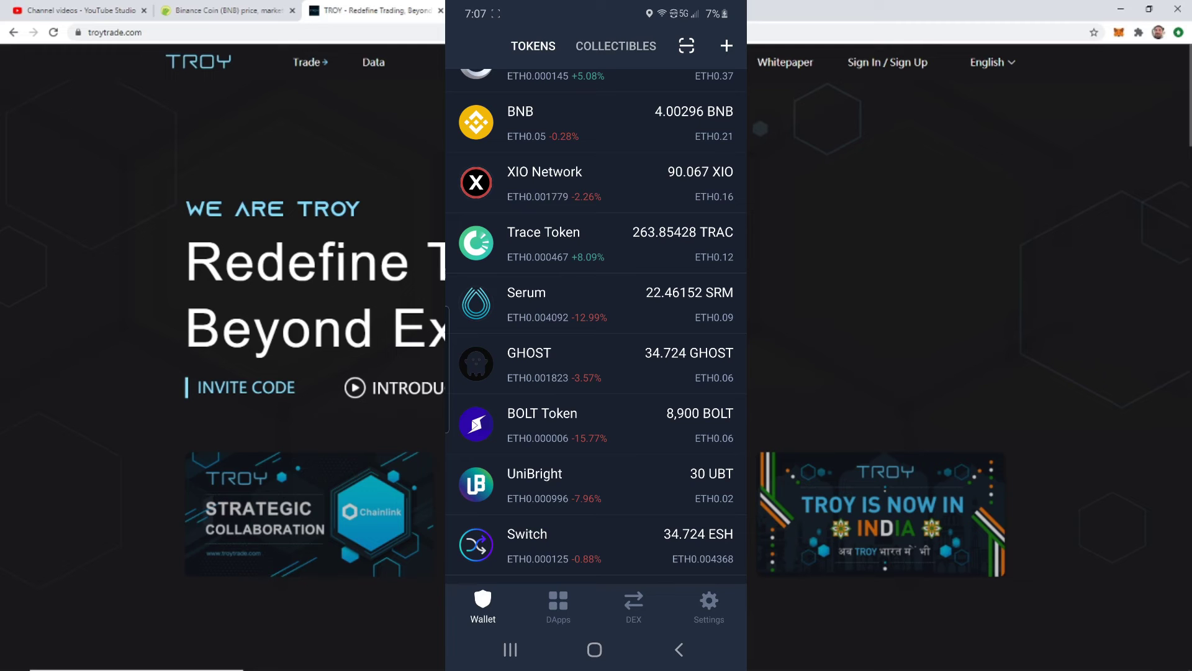
{"action": "scroll", "coordinate": [596, 326], "scroll_direction": "down", "scroll_amount": 3}
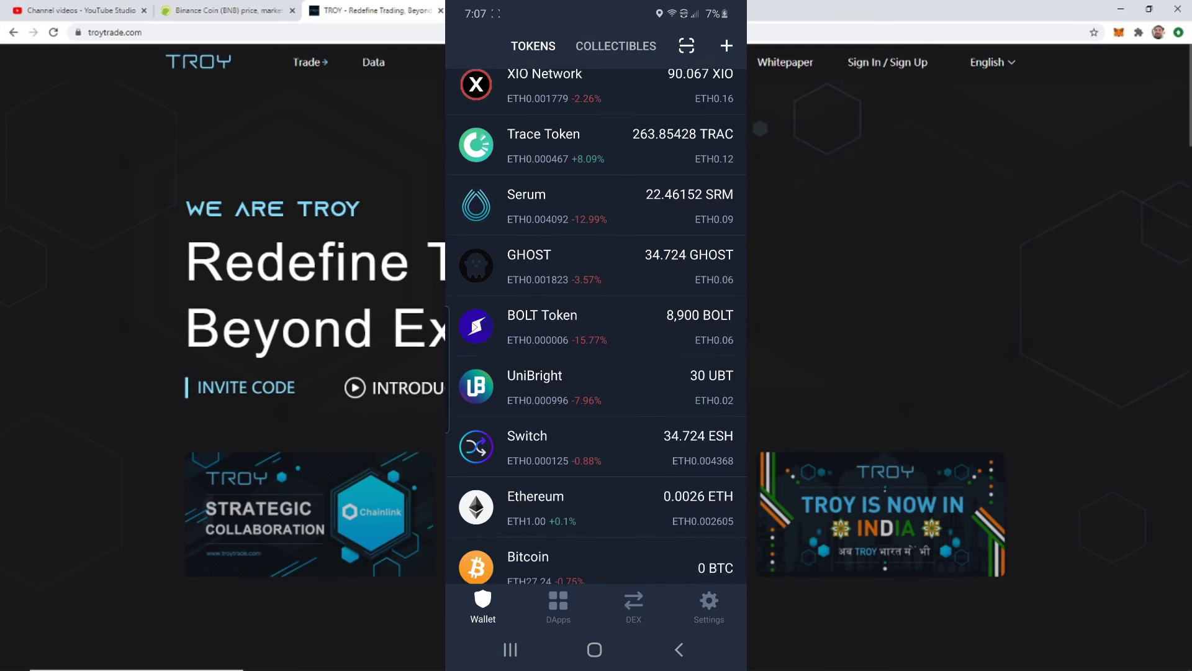
{"action": "left_click", "coordinate": [633, 606]}
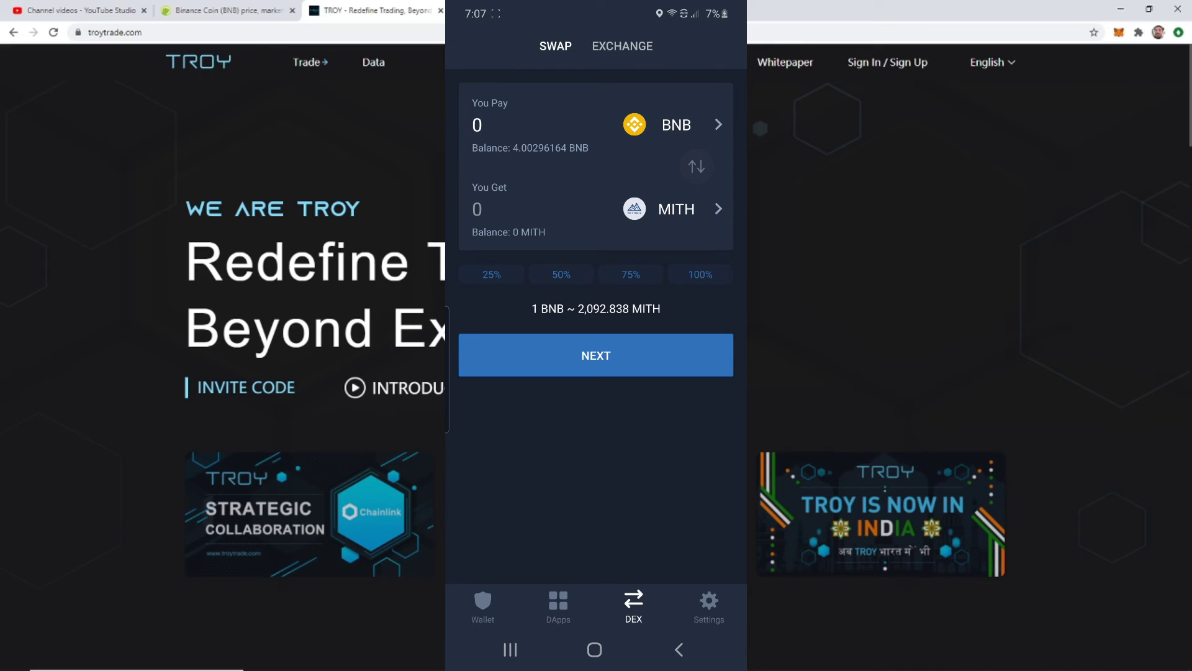
Choose TROY as the token to receive, quoted at 1 BNB ≈ 2,174.007 TROY.
{"action": "left_click", "coordinate": [677, 208]}
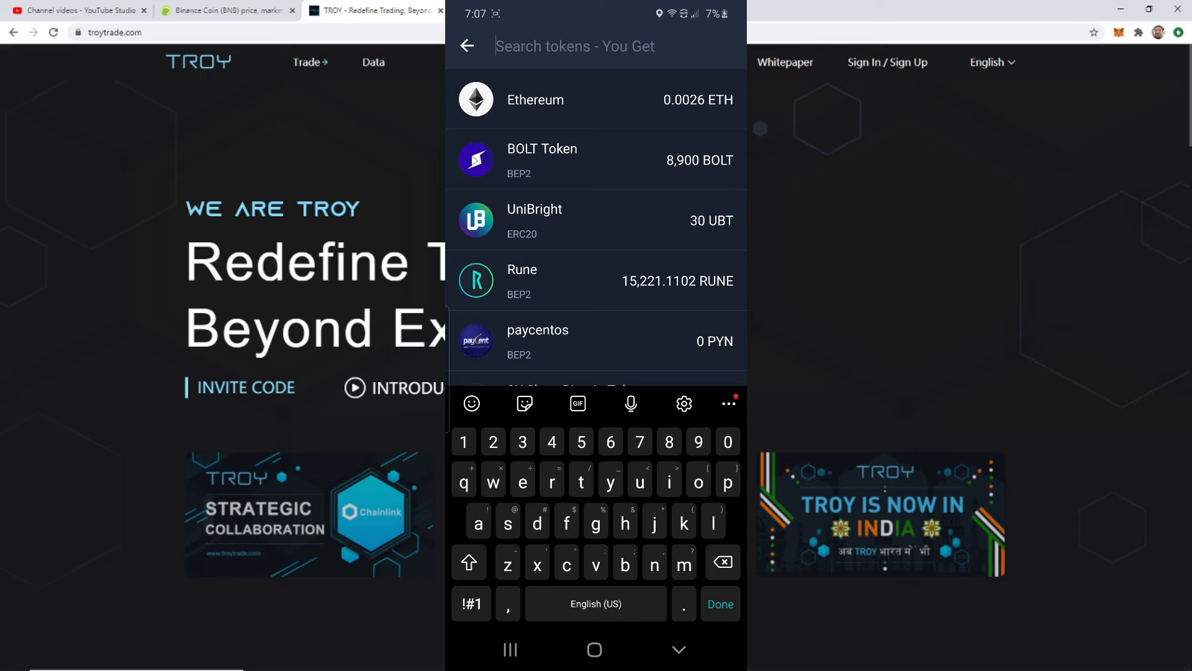
{"action": "type", "text": "tr"}
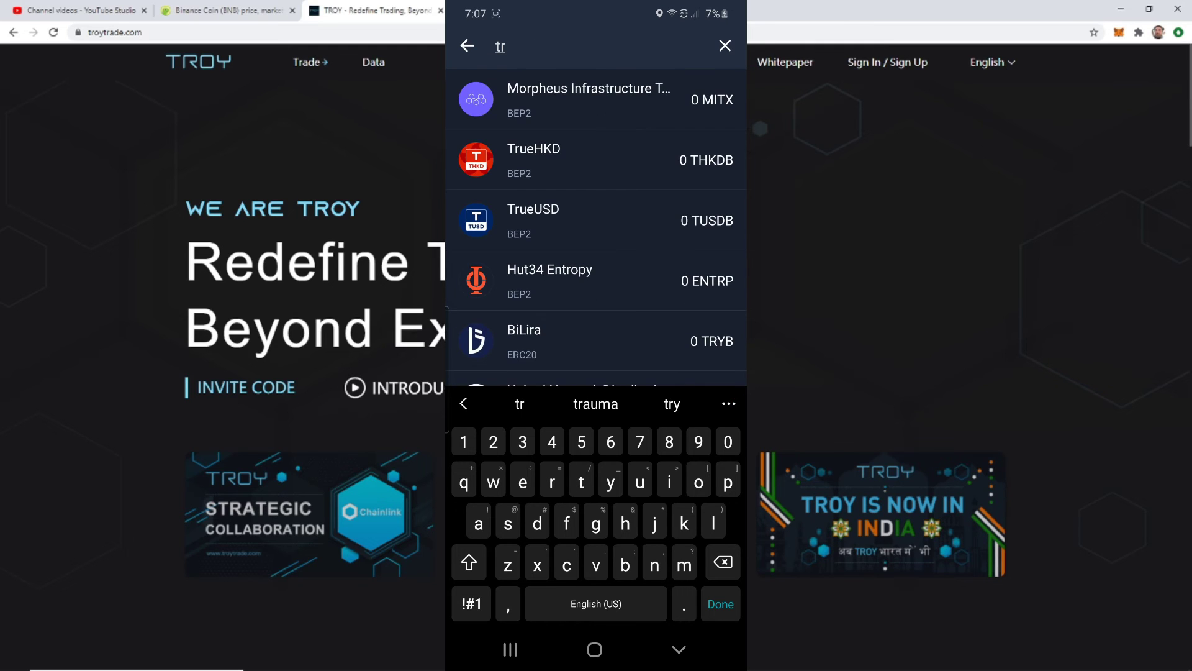
{"action": "type", "text": "oy"}
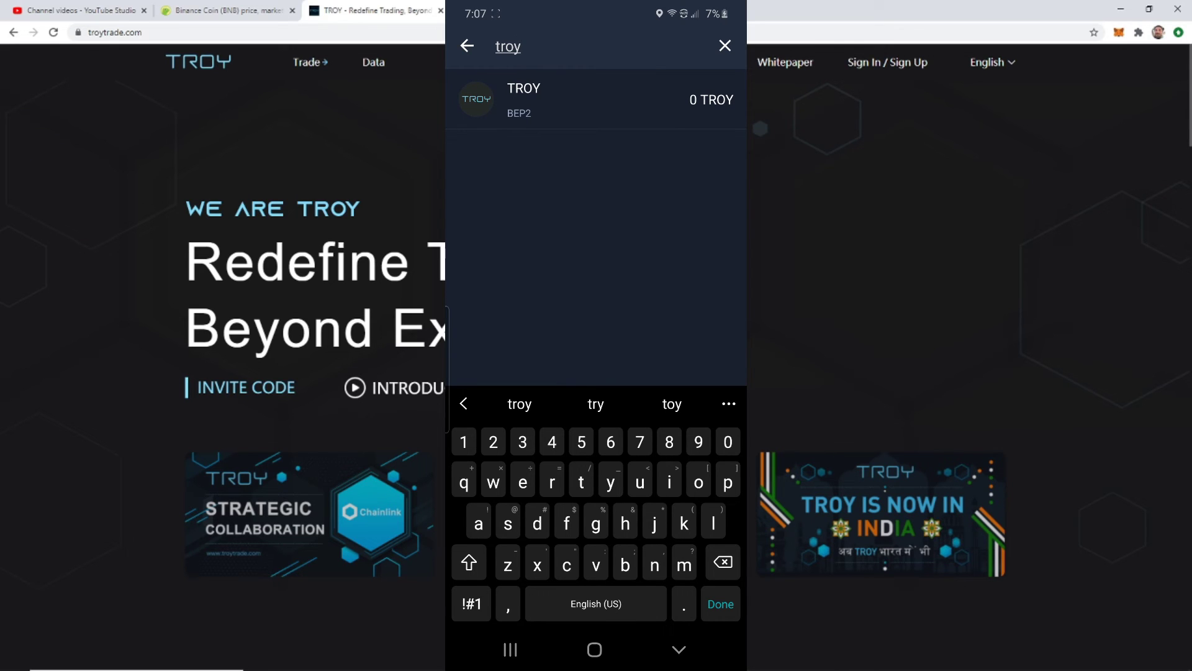
{"action": "left_click", "coordinate": [559, 99]}
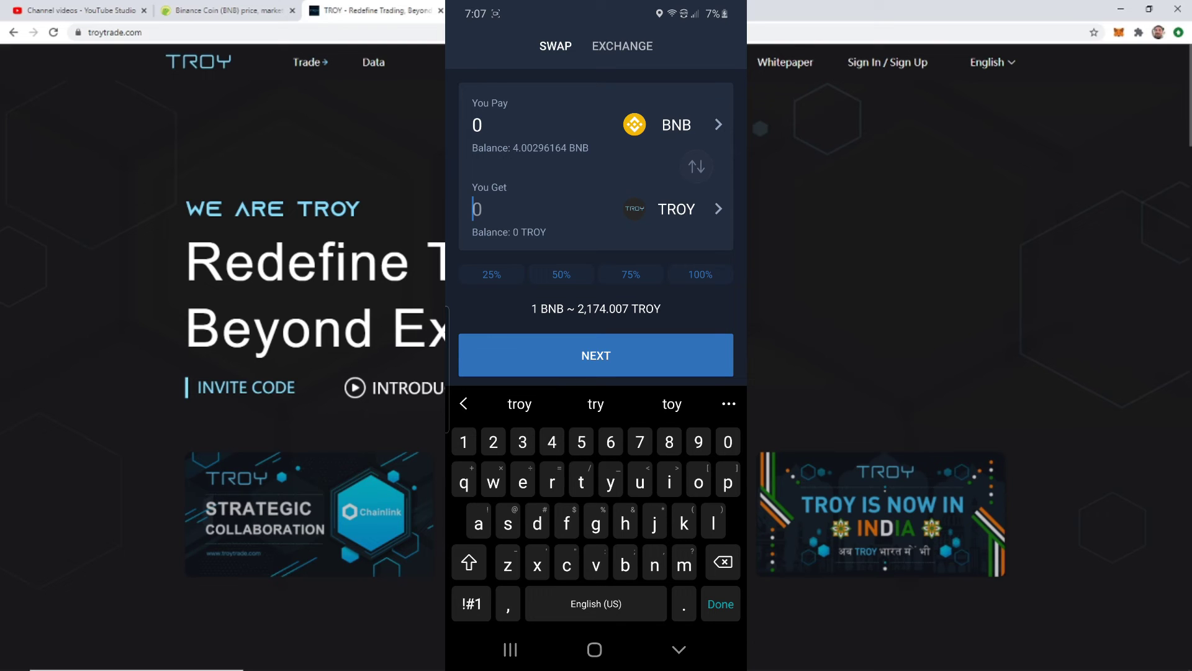
{"action": "left_click", "coordinate": [477, 125]}
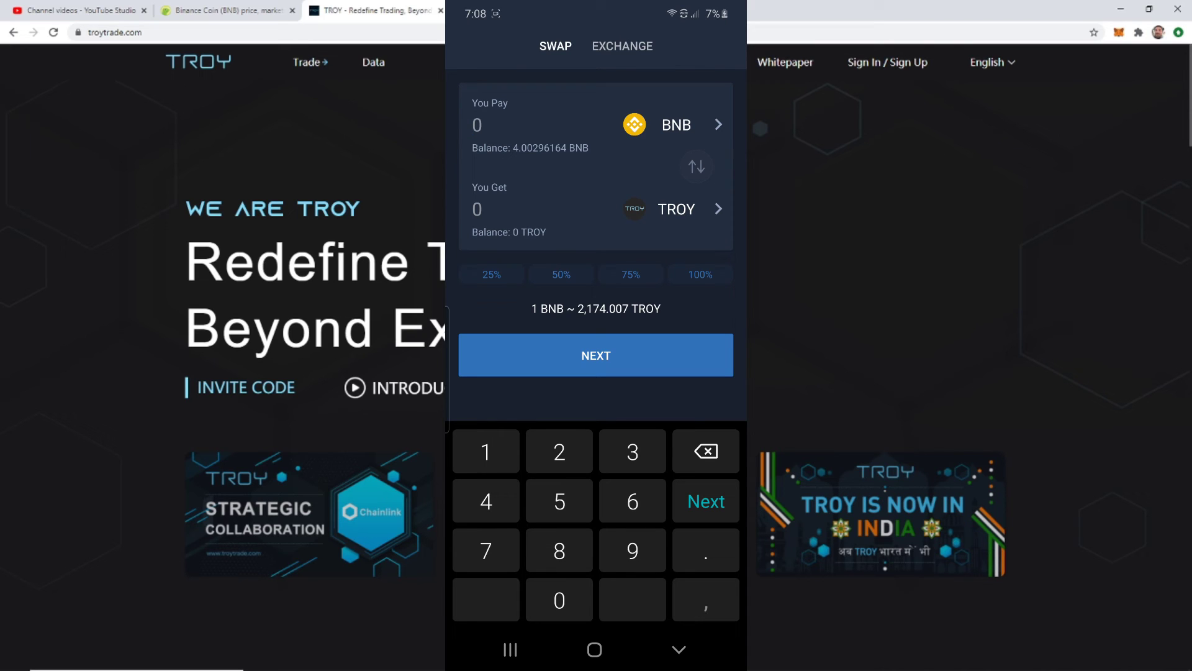
Enter 4 BNB as the pay amount and send the swap order.
{"action": "type", "text": "4"}
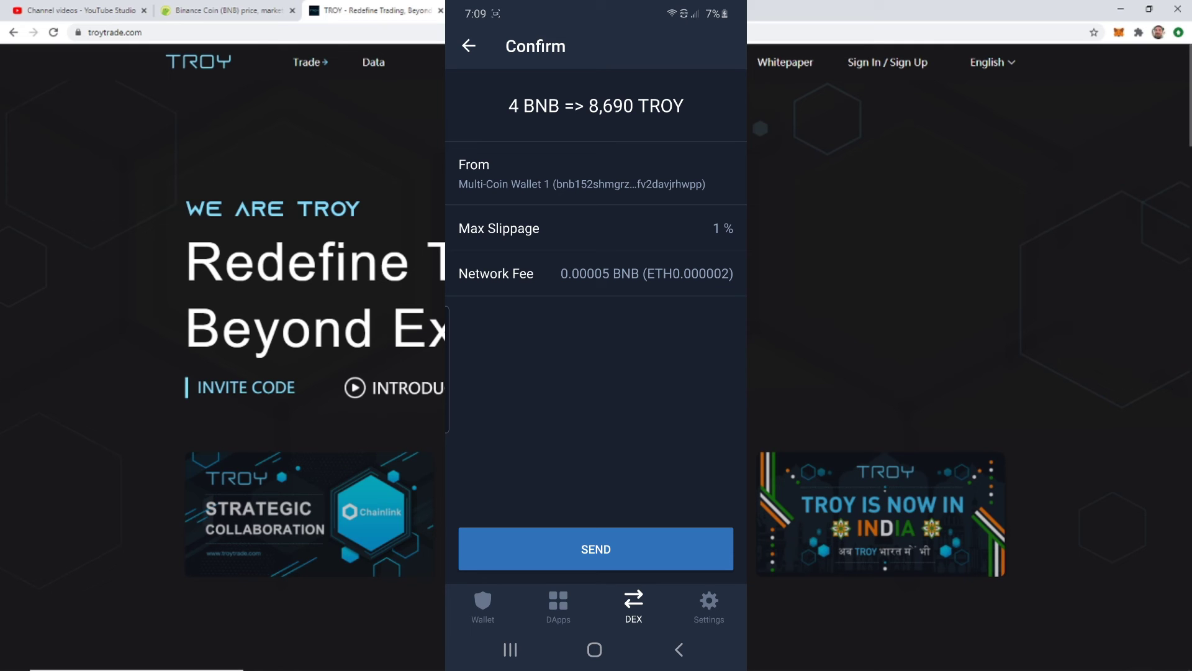
{"action": "left_click", "coordinate": [596, 549]}
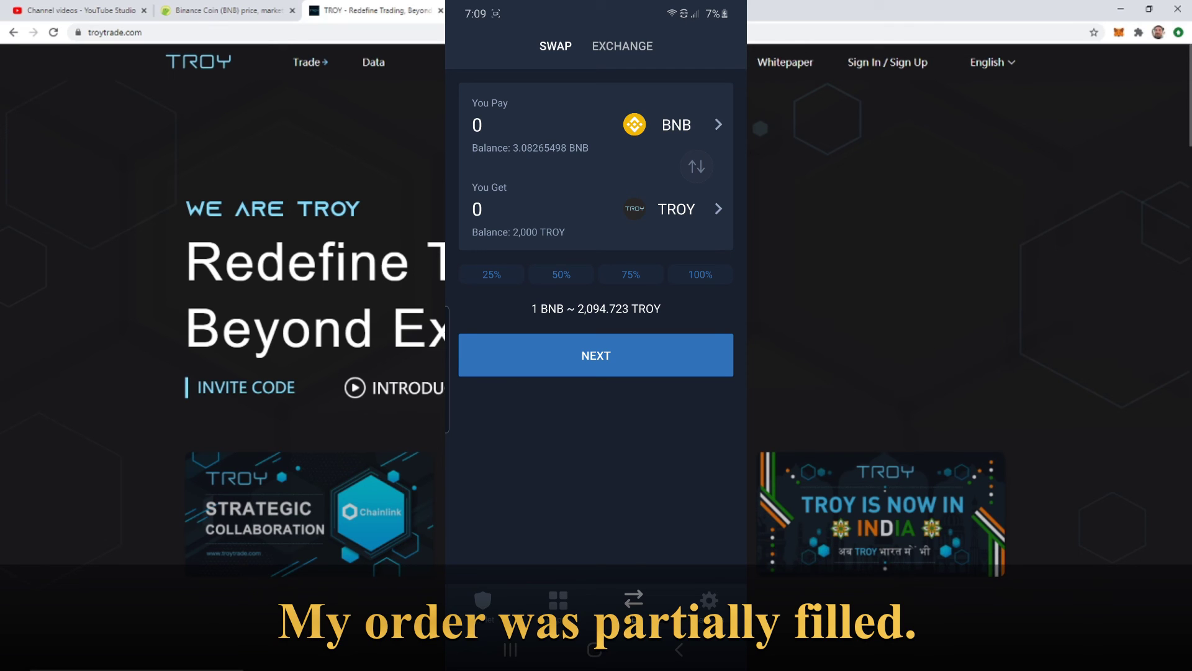
Review the BNB balance of 3.08265498 and its history after the partial 2,000 TROY fill.
{"action": "left_click", "coordinate": [477, 125]}
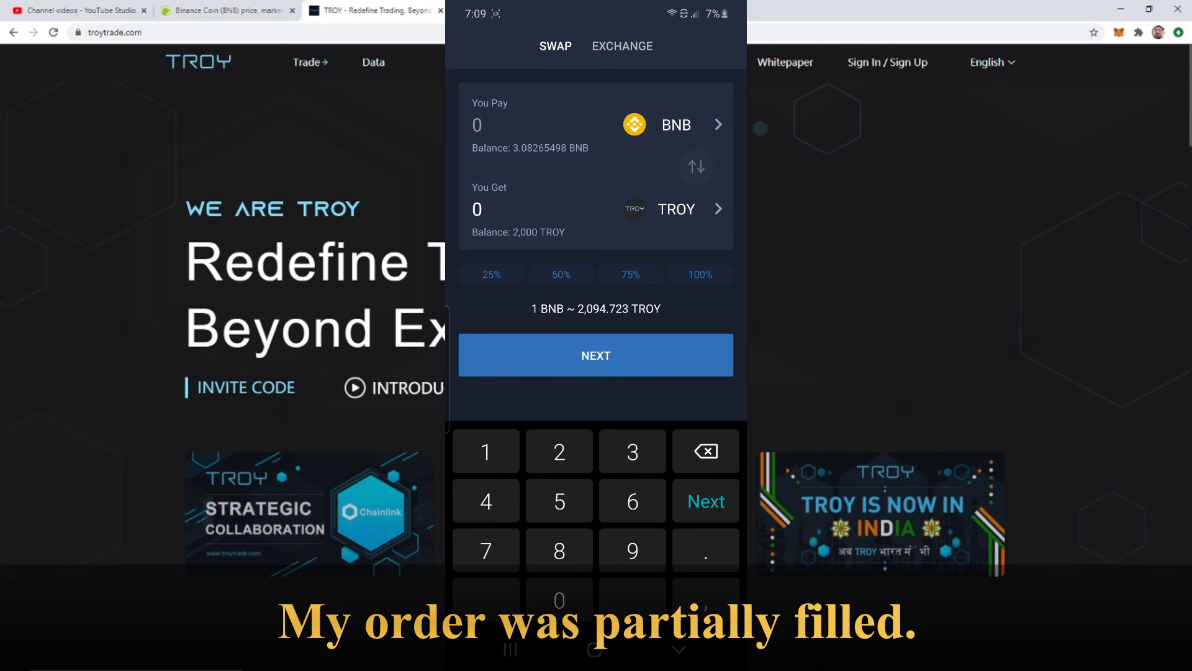
{"action": "left_click", "coordinate": [679, 648]}
{"action": "left_click", "coordinate": [679, 649]}
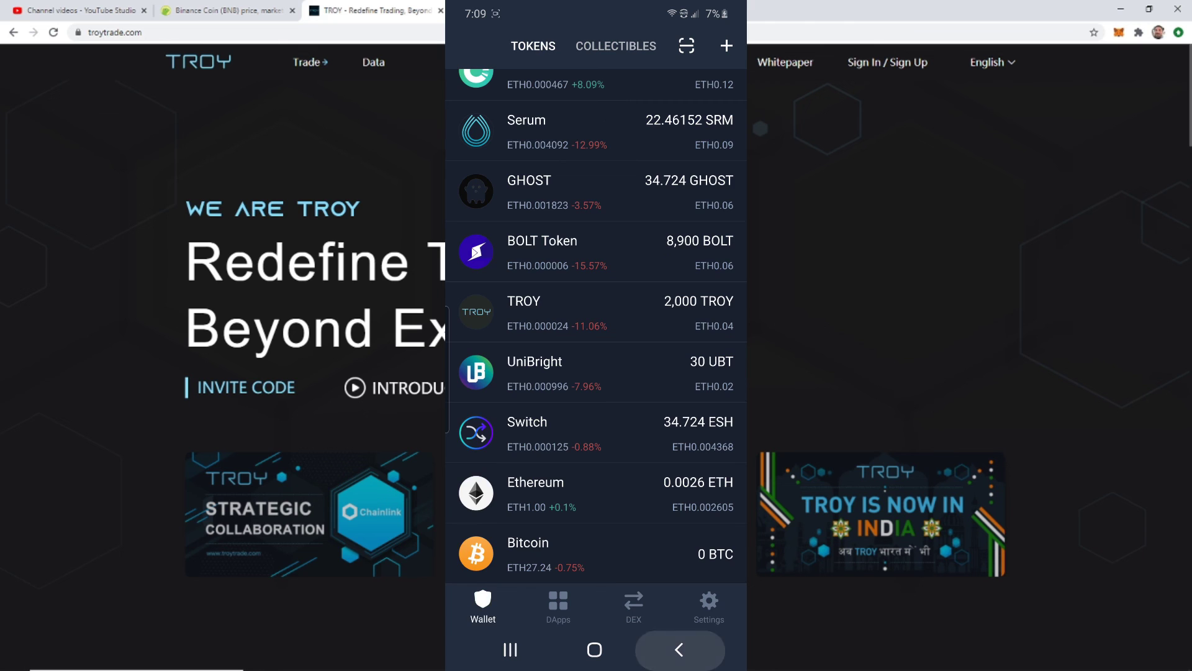
{"action": "scroll", "coordinate": [596, 321], "scroll_direction": "up", "scroll_amount": 5}
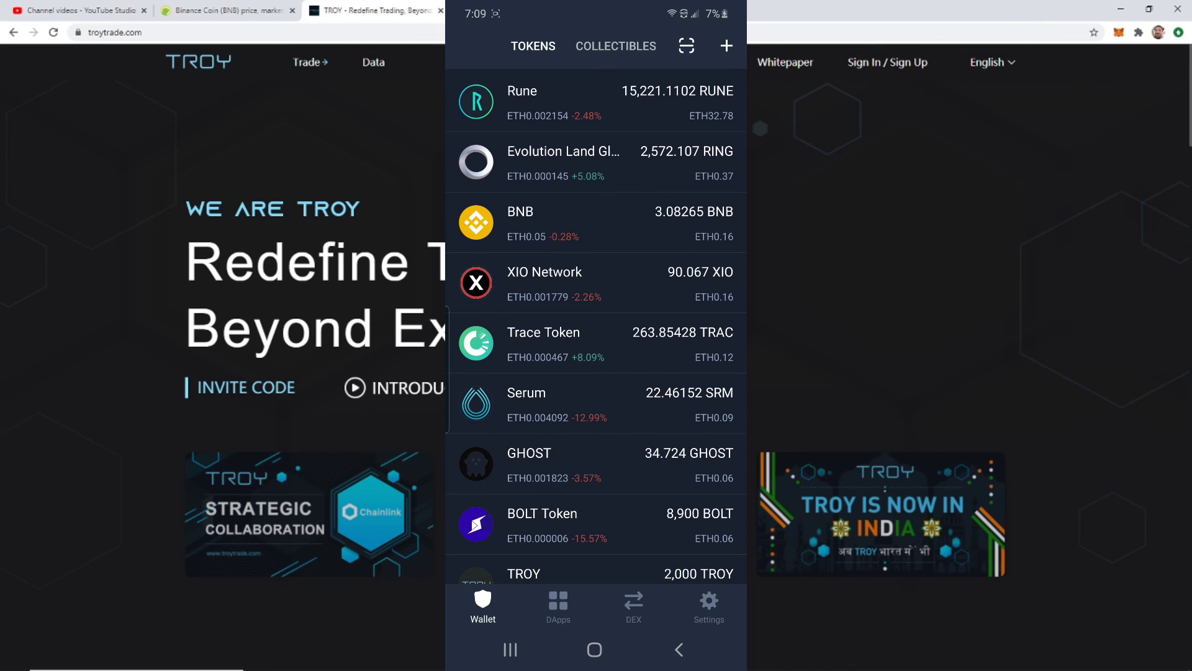
{"action": "left_click", "coordinate": [559, 223]}
{"action": "scroll", "coordinate": [597, 327], "scroll_direction": "down", "scroll_amount": 5}
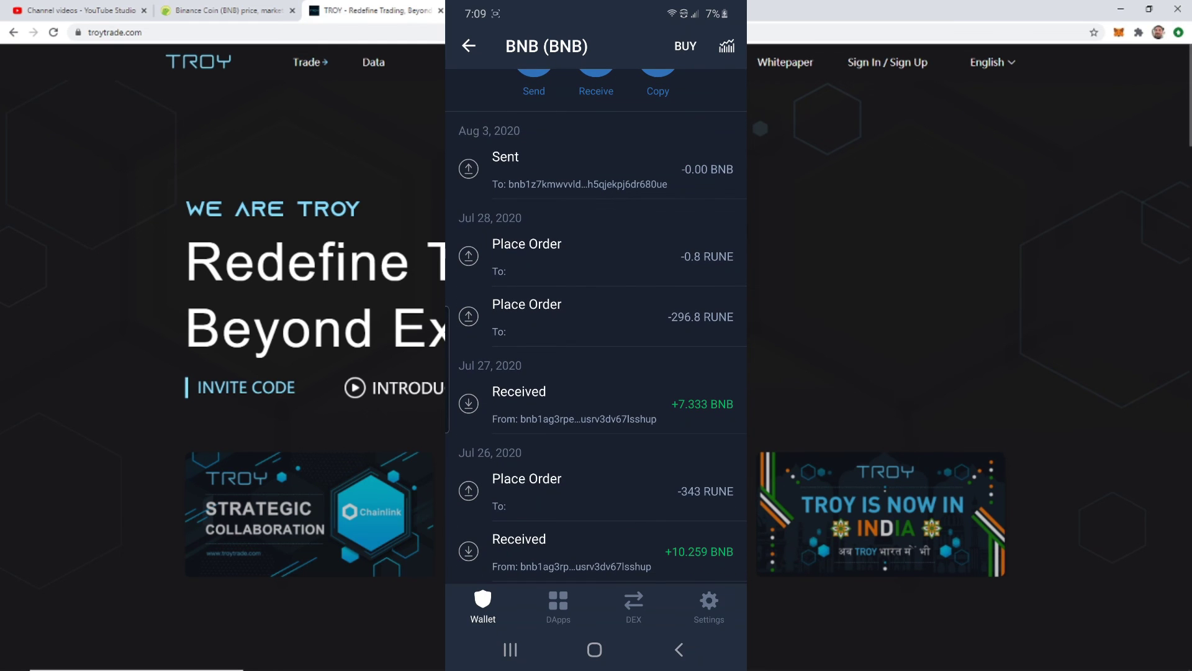
{"action": "left_click", "coordinate": [633, 603]}
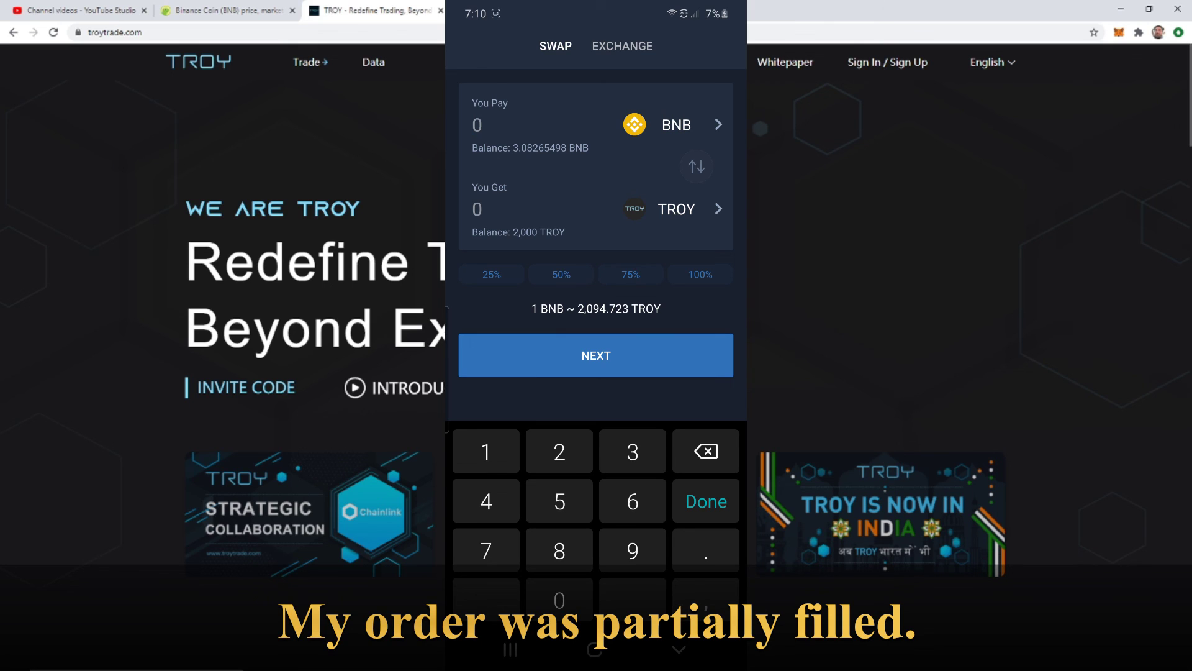
Enter 3 BNB as the You Pay amount for the second TROY swap.
{"action": "type", "text": "3"}
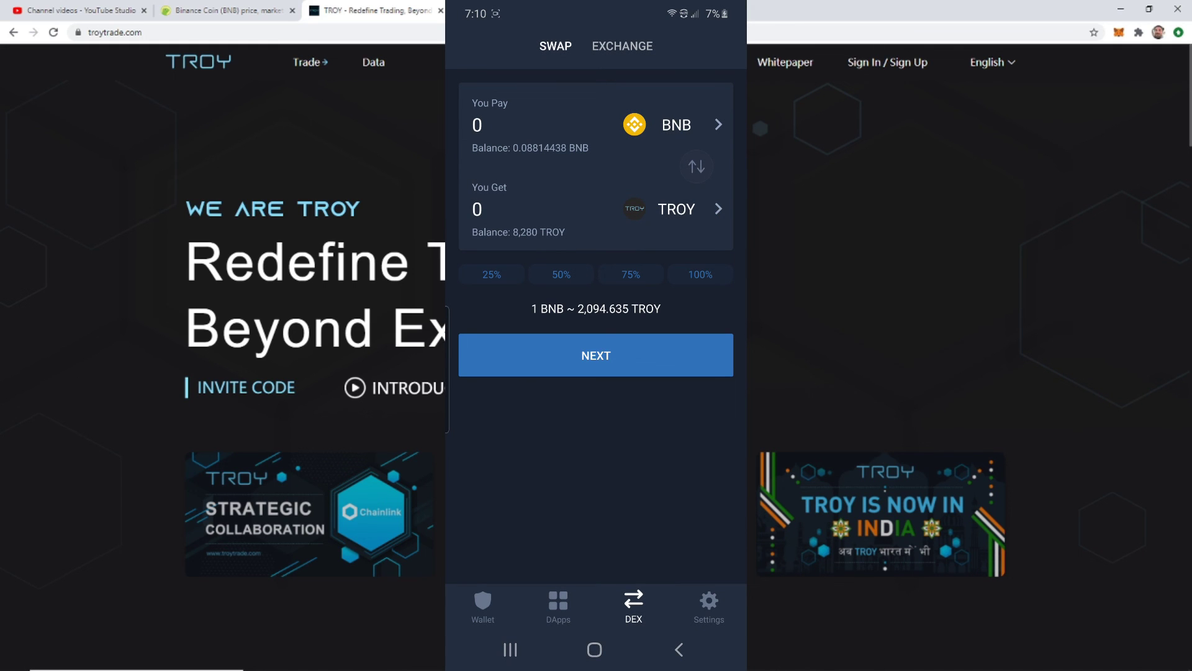
Go back through the BNB history to the wallet's token list.
{"action": "left_click", "coordinate": [678, 649]}
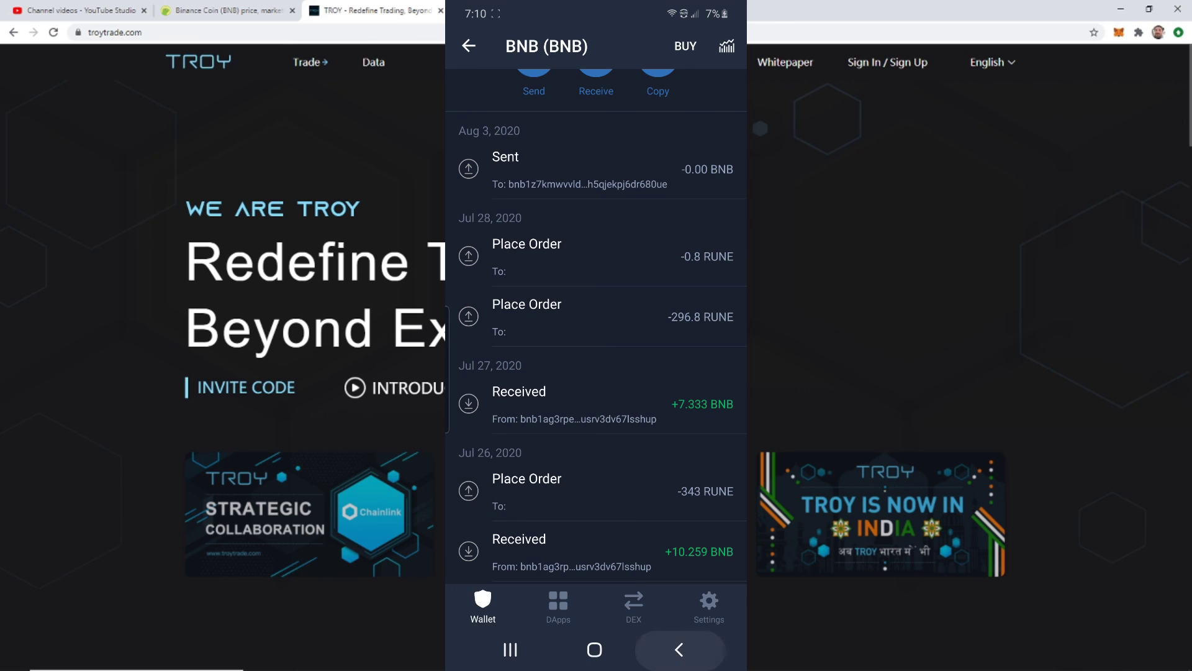
{"action": "scroll", "coordinate": [596, 310], "scroll_direction": "up", "scroll_amount": 3}
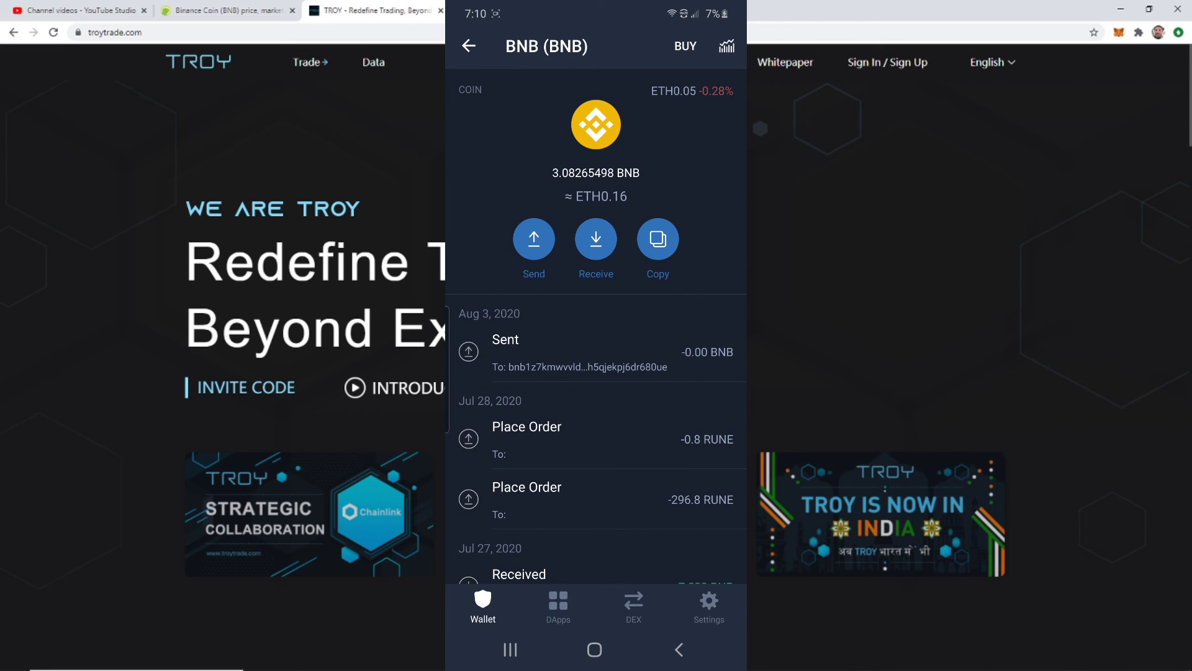
{"action": "left_click", "coordinate": [678, 650]}
{"action": "scroll", "coordinate": [596, 323], "scroll_direction": "down", "scroll_amount": 4}
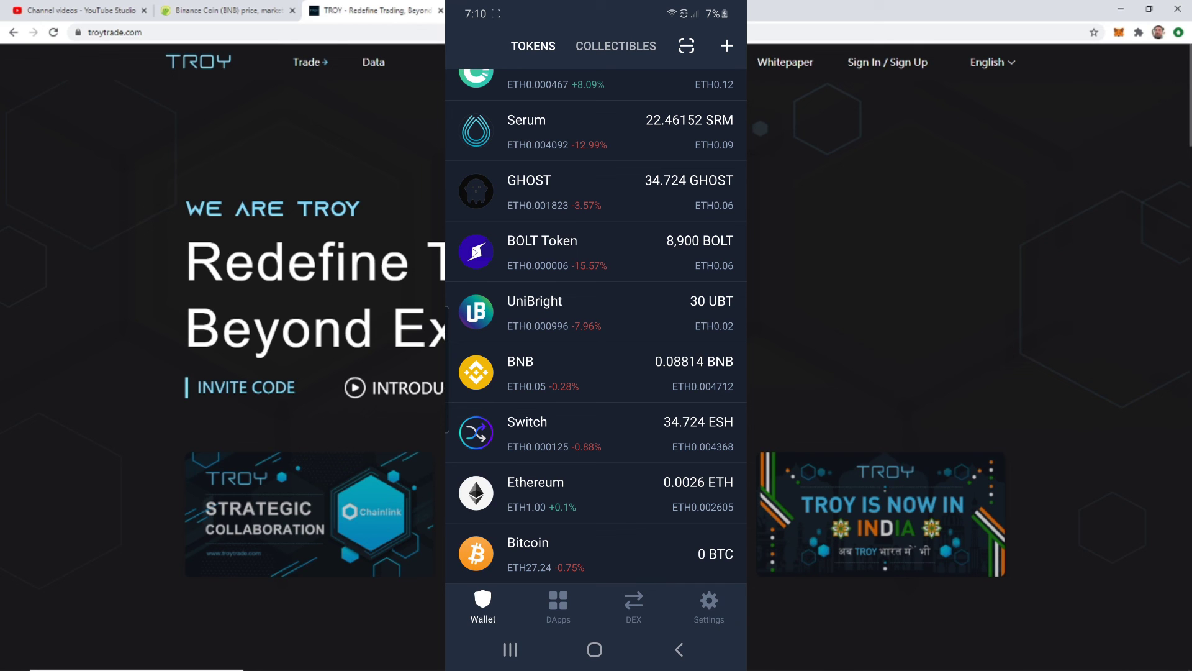
Open the TROY (BEP2) token page to confirm the 8,280 TROY balance.
{"action": "scroll", "coordinate": [596, 326], "scroll_direction": "up", "scroll_amount": 3}
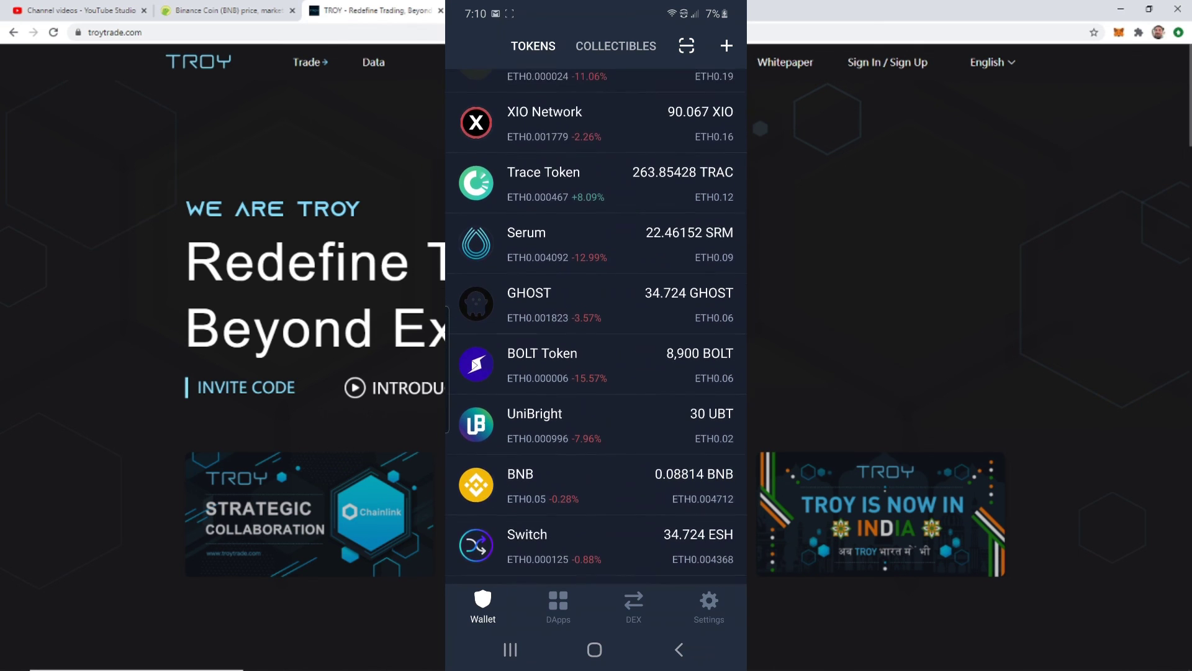
{"action": "scroll", "coordinate": [597, 326], "scroll_direction": "up", "scroll_amount": 5}
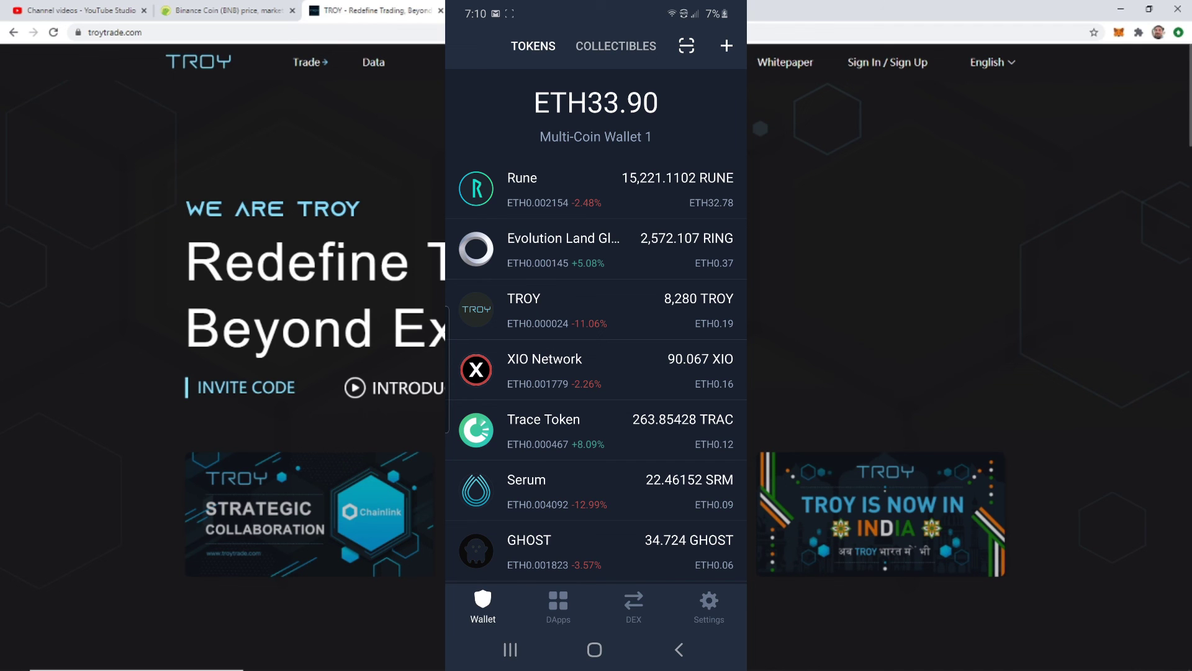
{"action": "left_click", "coordinate": [596, 309]}
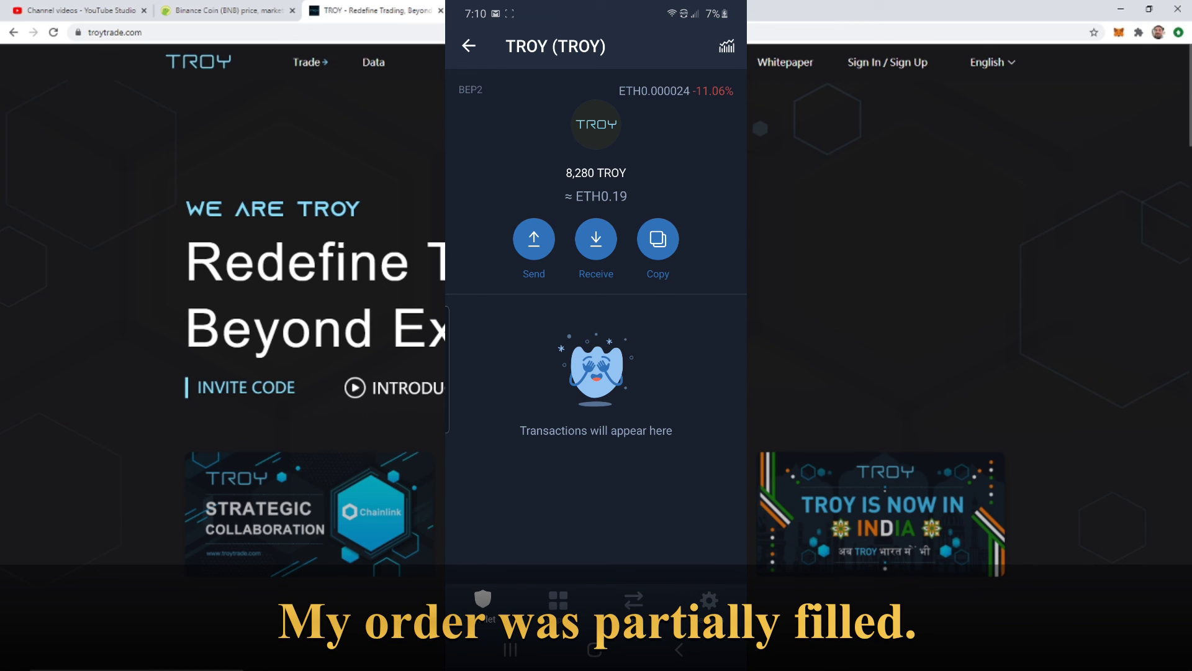
{"action": "left_click", "coordinate": [679, 650]}
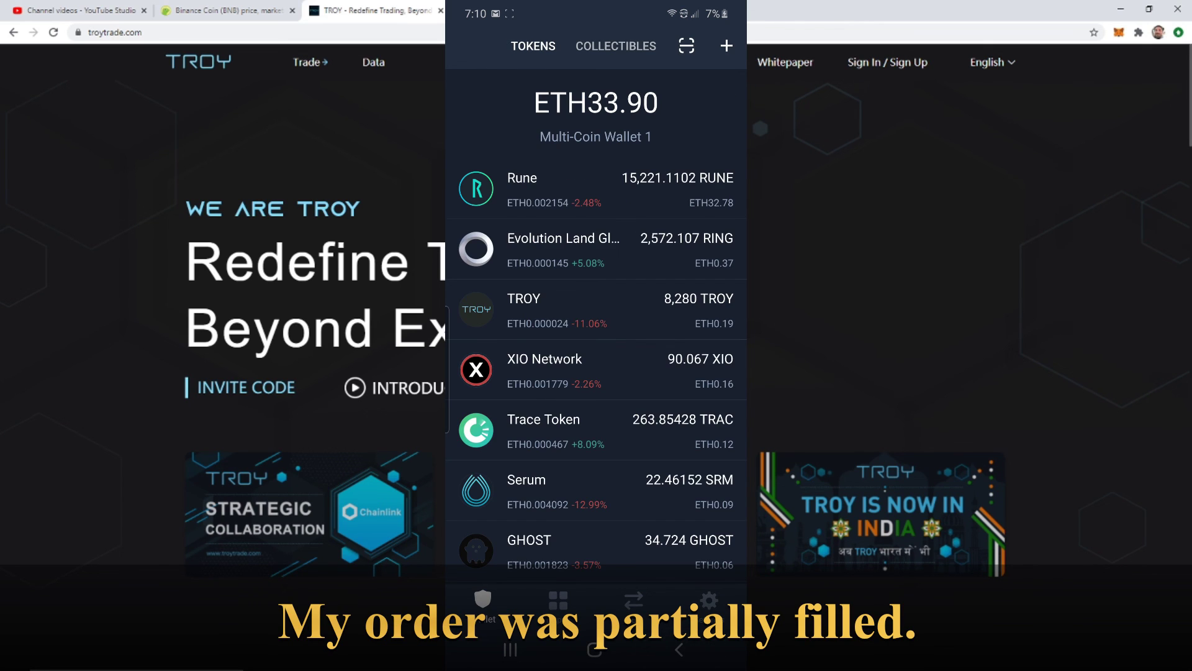